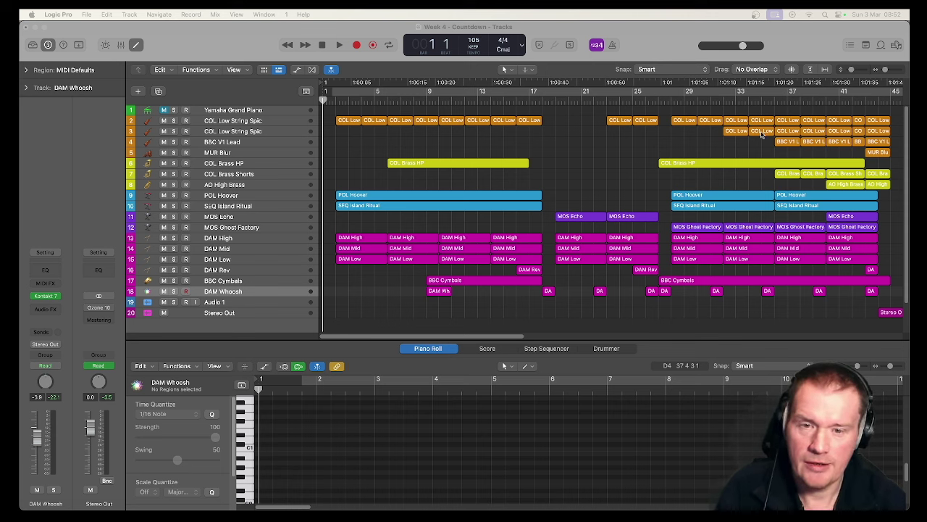
Play the countdown cue from bar 1 through to its final regions at bar 45.
{"action": "left_click", "coordinate": [621, 170]}
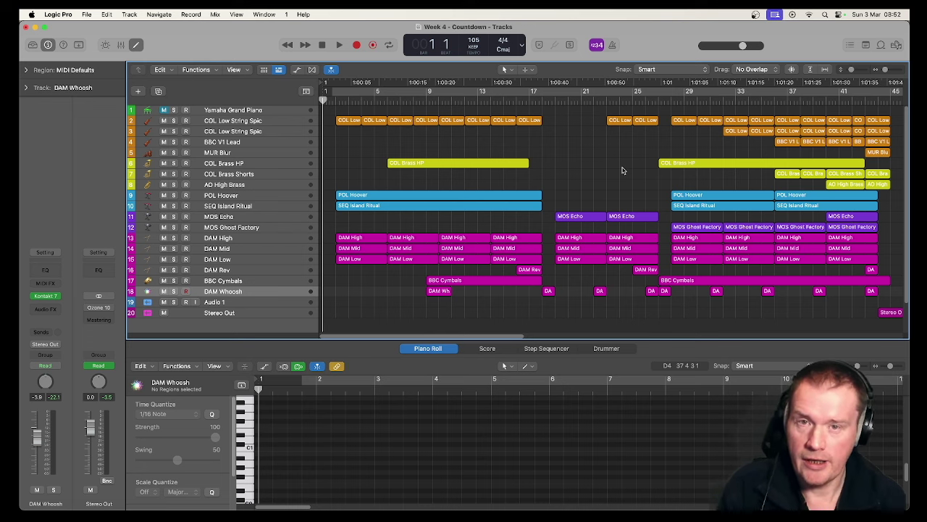
{"action": "key", "text": "space"}
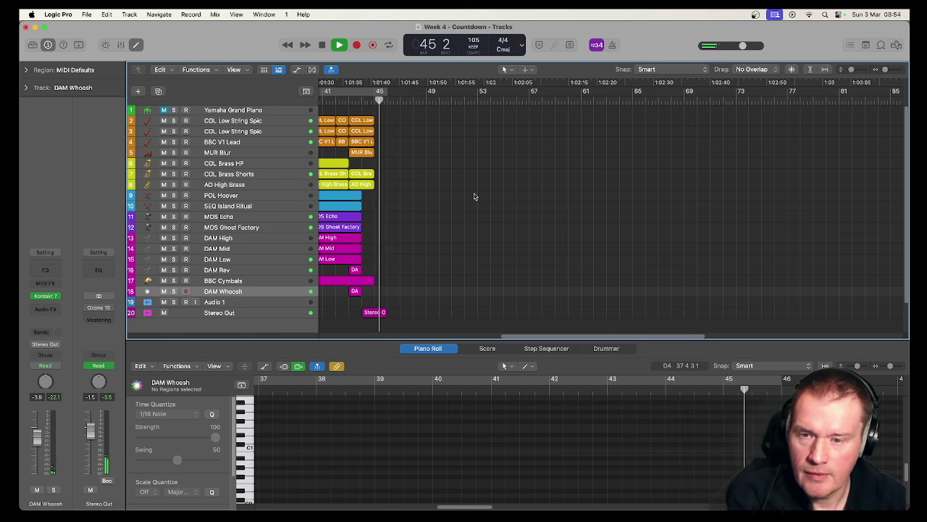
Stop playback and return the playhead to the beginning of the project.
{"action": "key", "text": "space"}
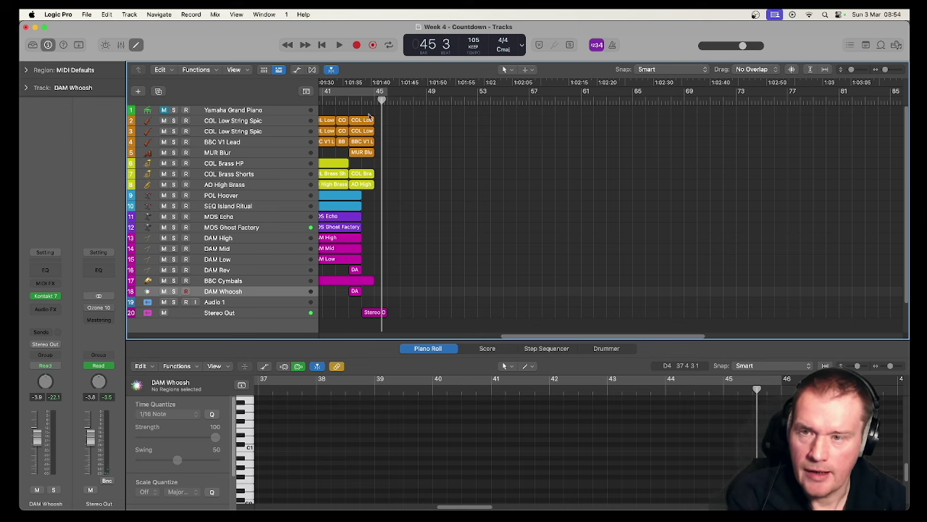
{"action": "left_click", "coordinate": [289, 44]}
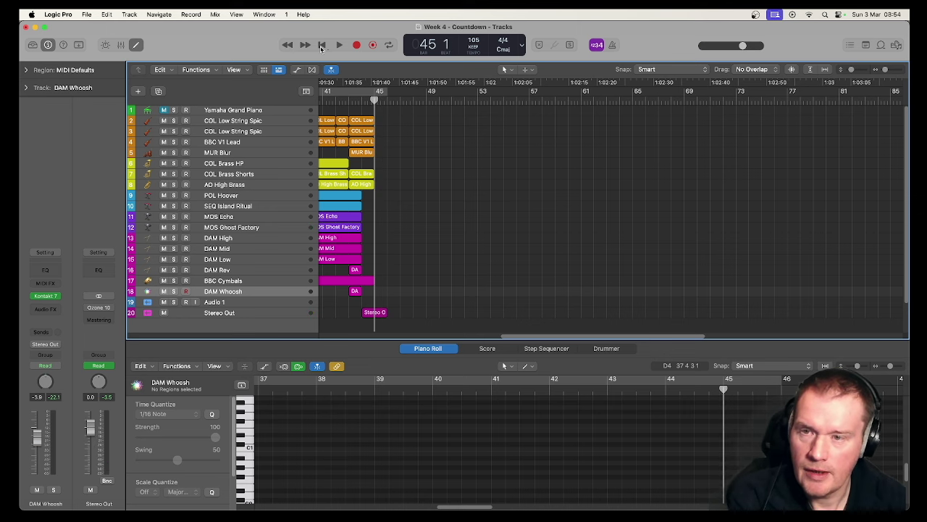
{"action": "left_click", "coordinate": [322, 45]}
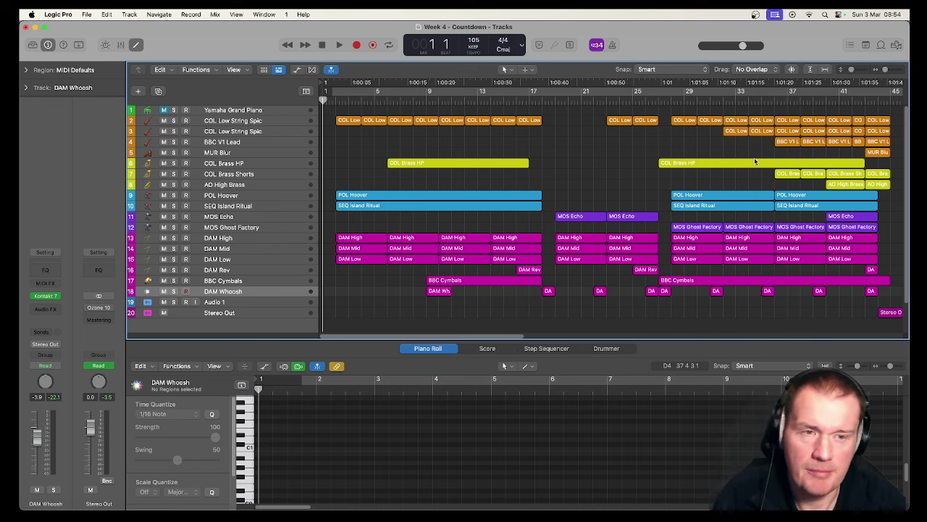
Replay the ending from bar 43, then scroll back to the full arrangement.
{"action": "left_click", "coordinate": [865, 100]}
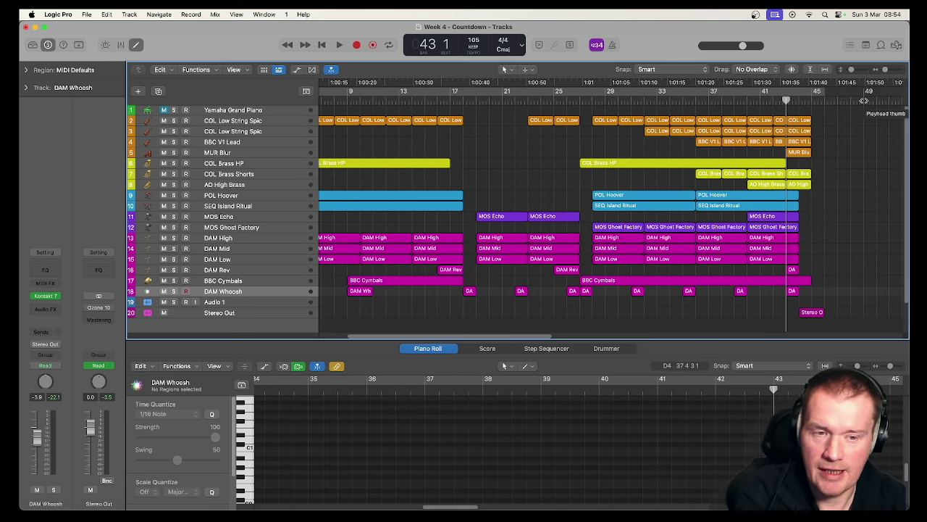
{"action": "key", "text": "space"}
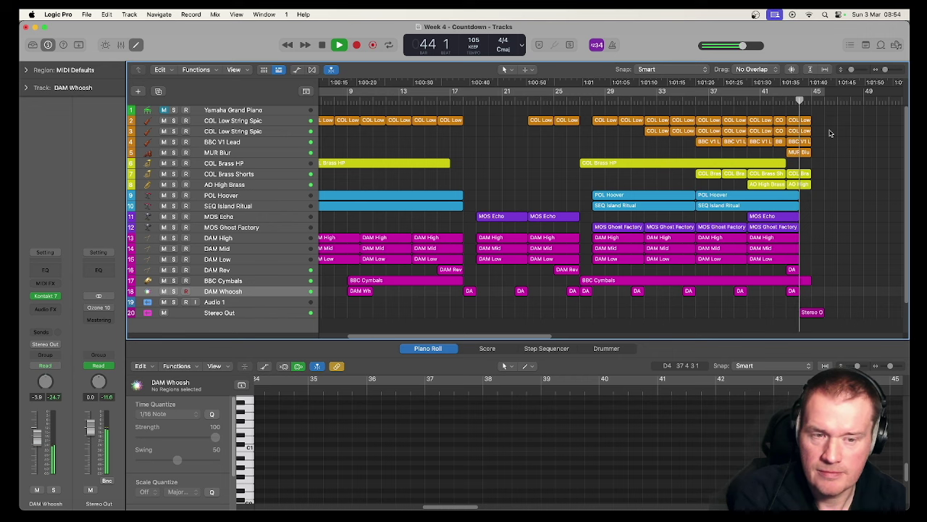
{"action": "key", "text": "space"}
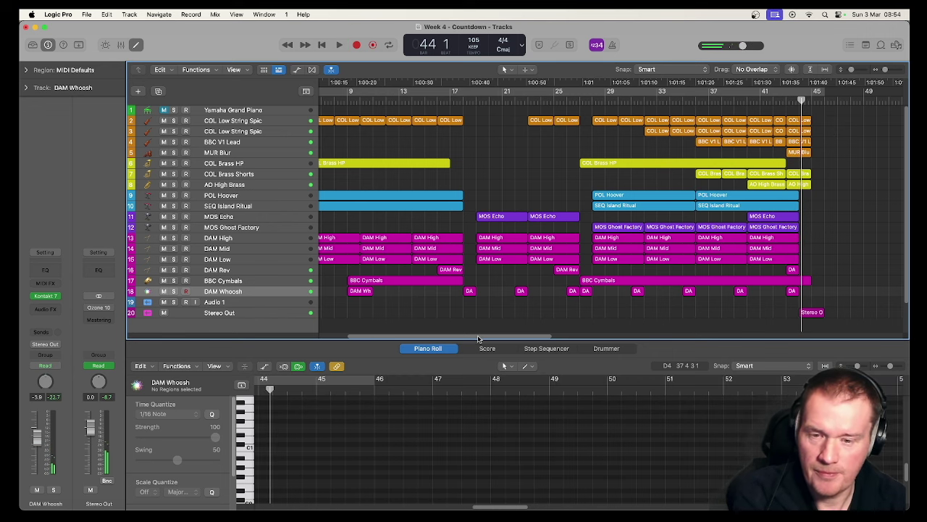
{"action": "scroll", "coordinate": [548, 143], "scroll_direction": "left", "scroll_amount": 5}
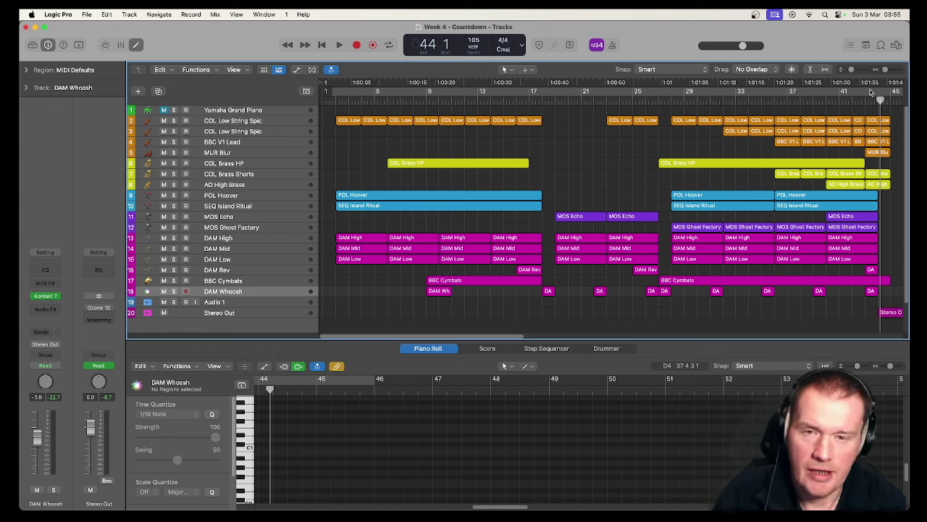
{"action": "left_click", "coordinate": [339, 97]}
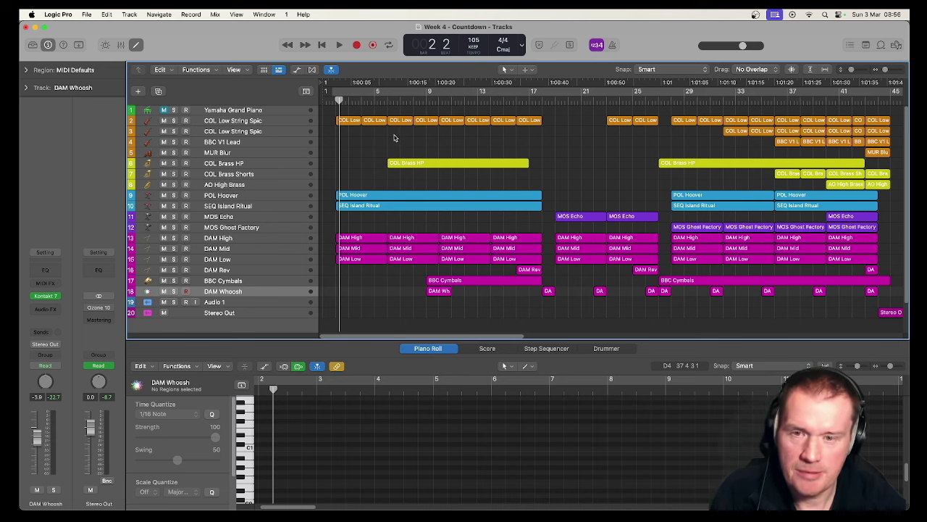
Select all eight COL Low String Spic regions and display them in the Score editor.
{"action": "left_click", "coordinate": [347, 123]}
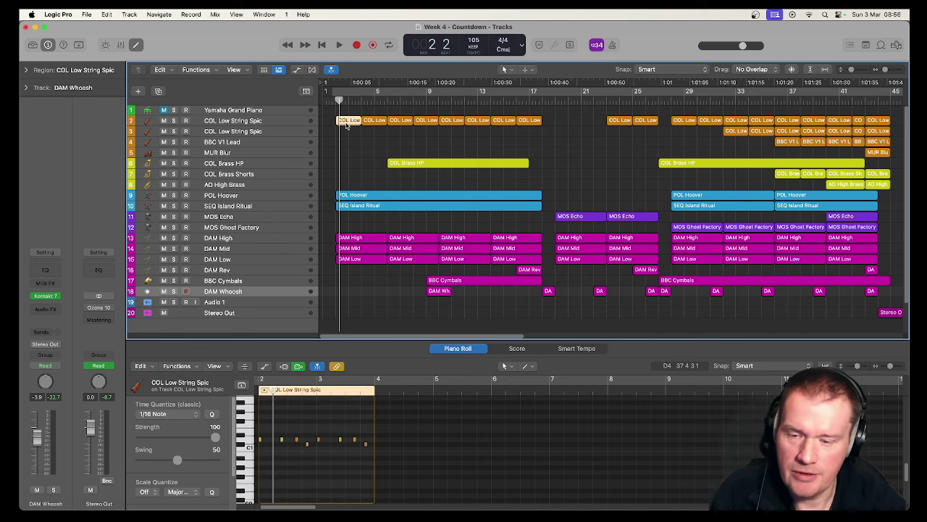
{"action": "left_click", "coordinate": [513, 349]}
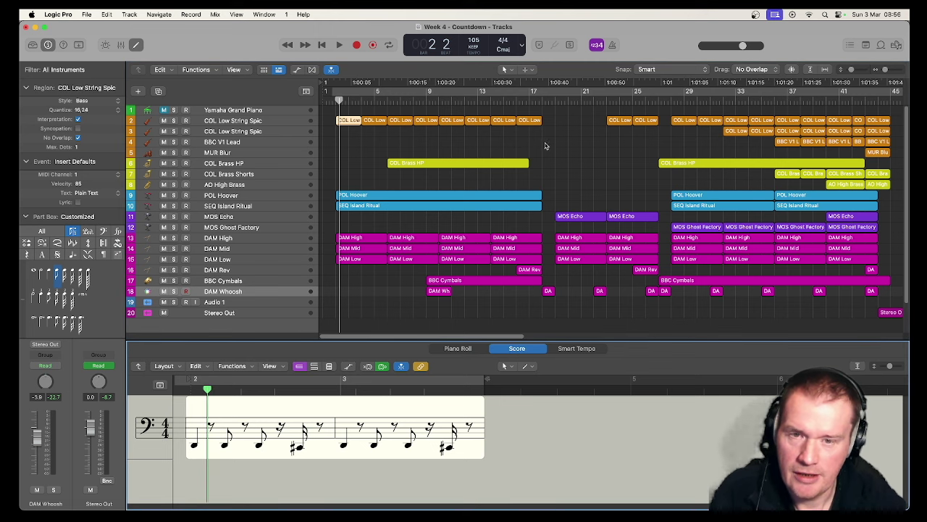
{"action": "key", "text": "p"}
{"action": "left_click_drag", "start_coordinate": [547, 144], "coordinate": [353, 125]}
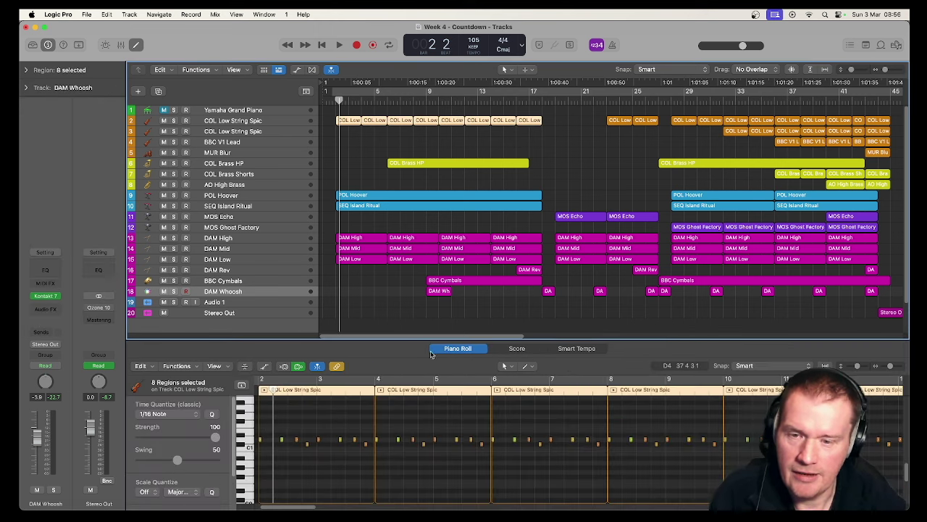
{"action": "left_click", "coordinate": [511, 349]}
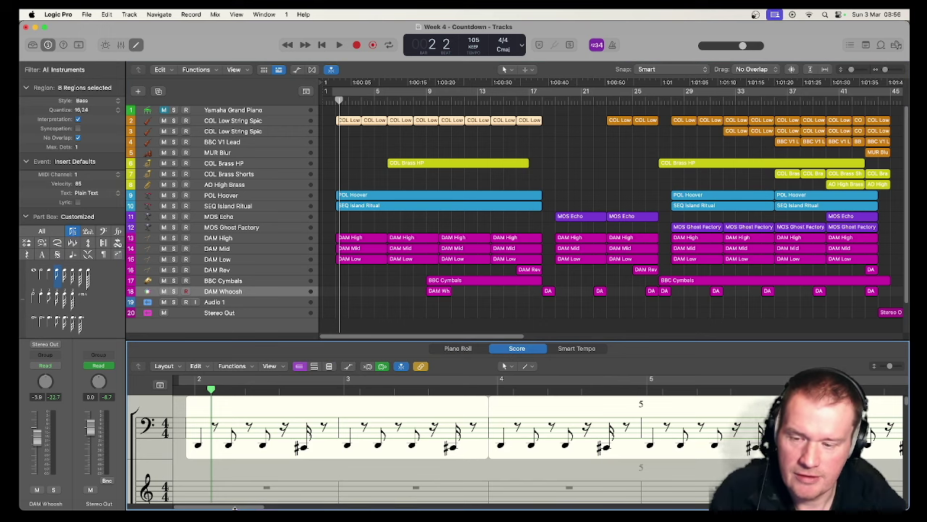
Scroll the bass-clef eighth-note notation, then show the first POL Hoover region's score.
{"action": "left_click_drag", "start_coordinate": [237, 507], "coordinate": [212, 497]}
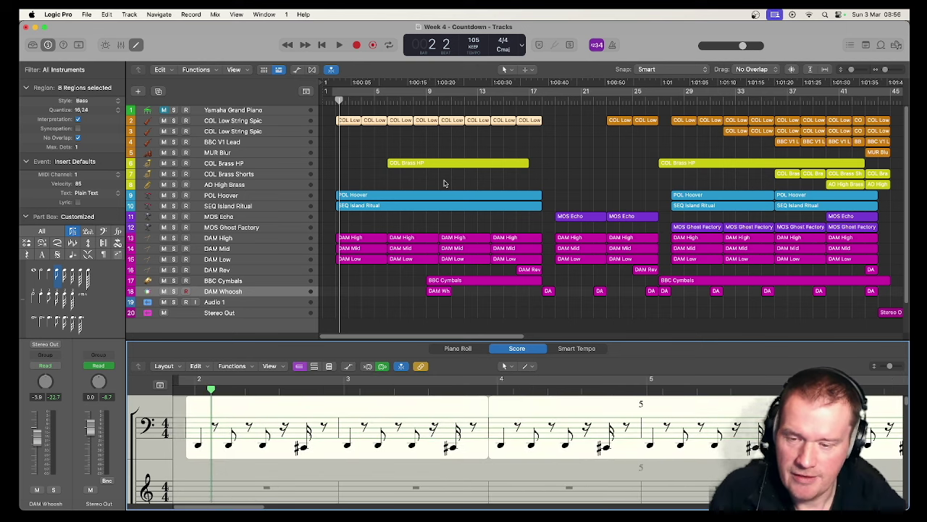
{"action": "left_click", "coordinate": [248, 122]}
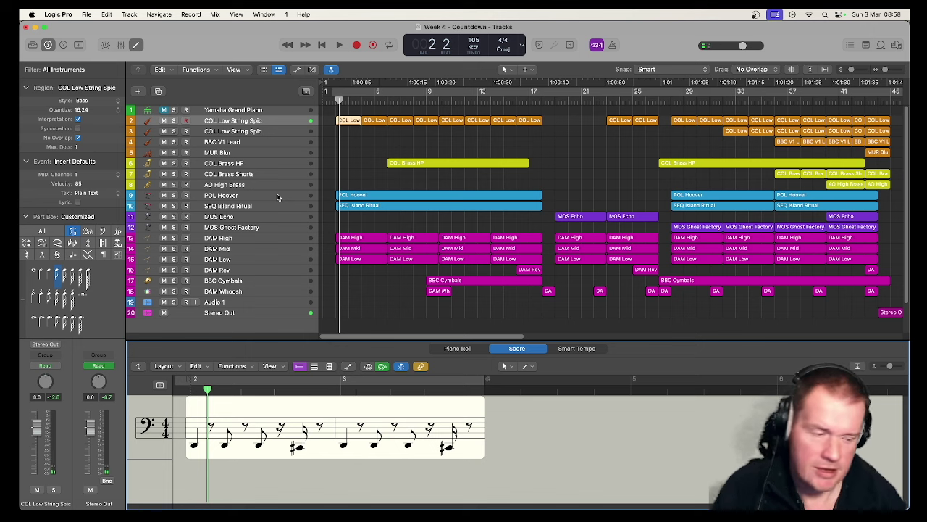
{"action": "left_click", "coordinate": [346, 197]}
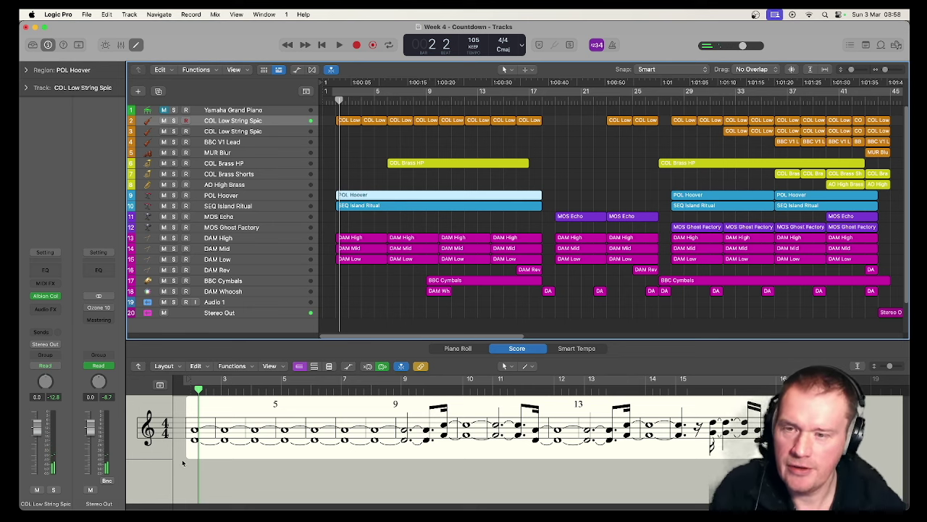
Select the POL Hoover regions and view the first and second ones in the note editor.
{"action": "left_click", "coordinate": [276, 199]}
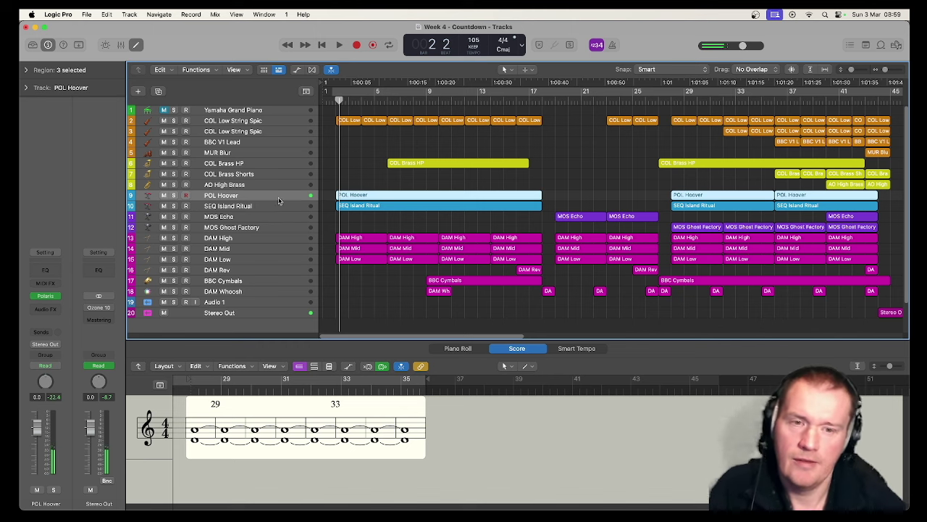
{"action": "left_click", "coordinate": [618, 189]}
{"action": "key", "text": "p"}
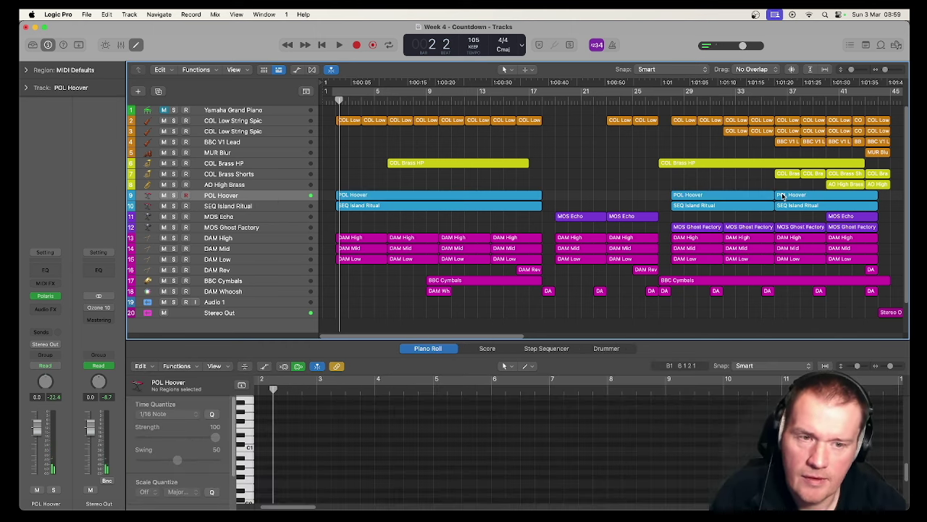
{"action": "left_click", "coordinate": [782, 197]}
{"action": "left_click", "coordinate": [536, 197]}
Return to notation for the second COL Brass HP region, then the first SEQ Island Ritual region.
{"action": "key", "text": "n"}
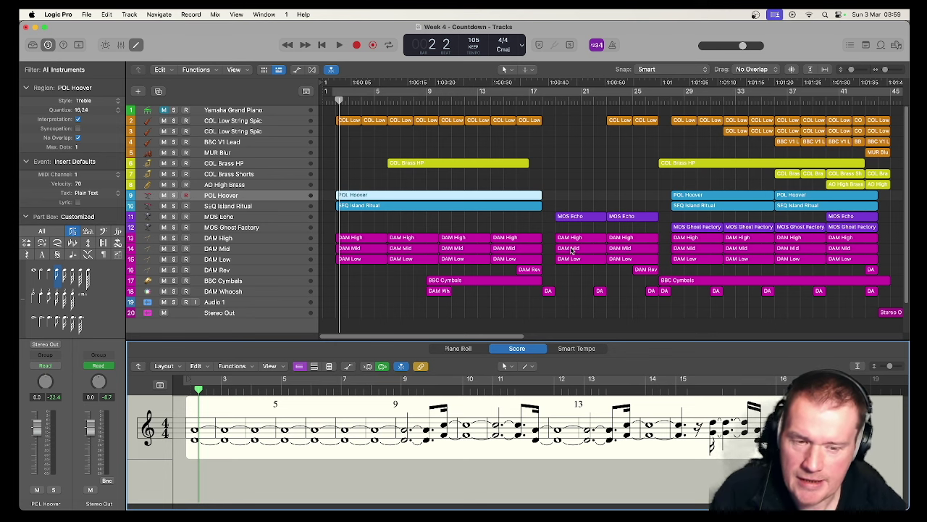
{"action": "left_click", "coordinate": [798, 165]}
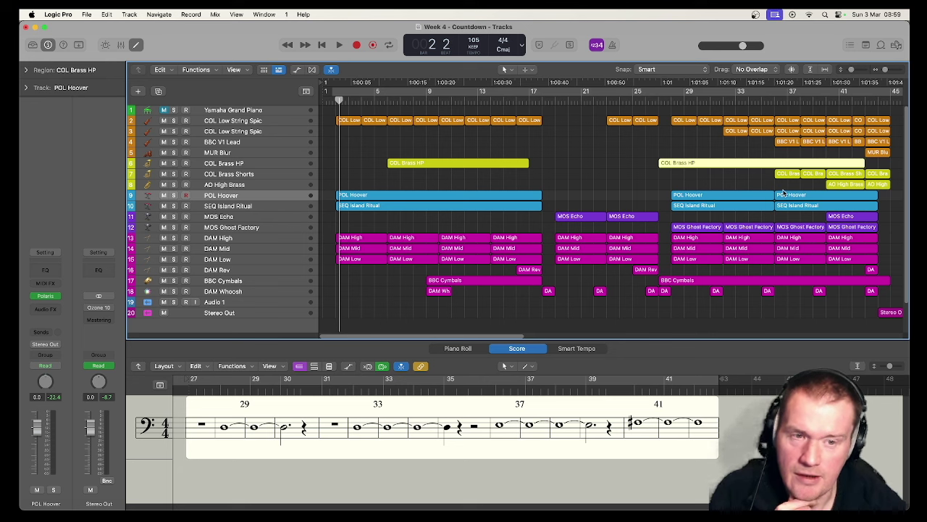
{"action": "left_click", "coordinate": [521, 209]}
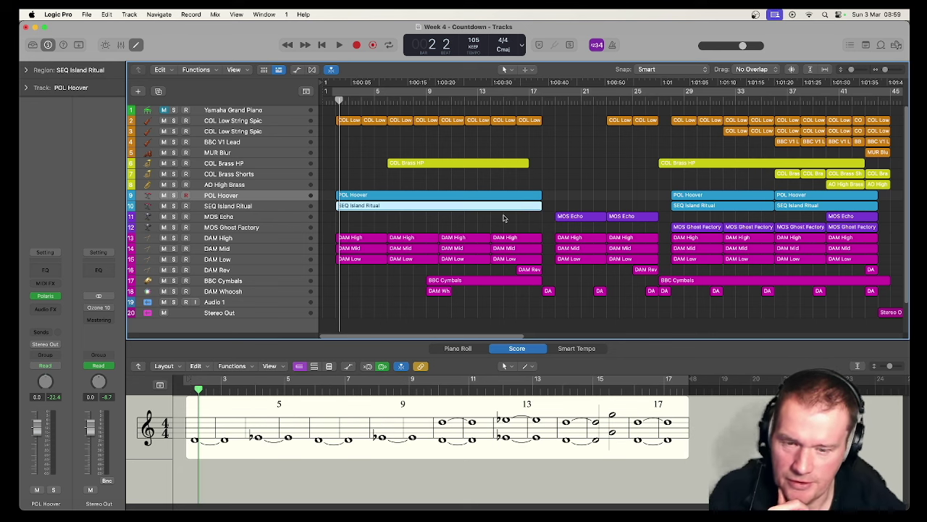
View the SEQ Island Ritual regions as score through the bar 37 region, then select both MOS Echo regions.
{"action": "left_click", "coordinate": [263, 209]}
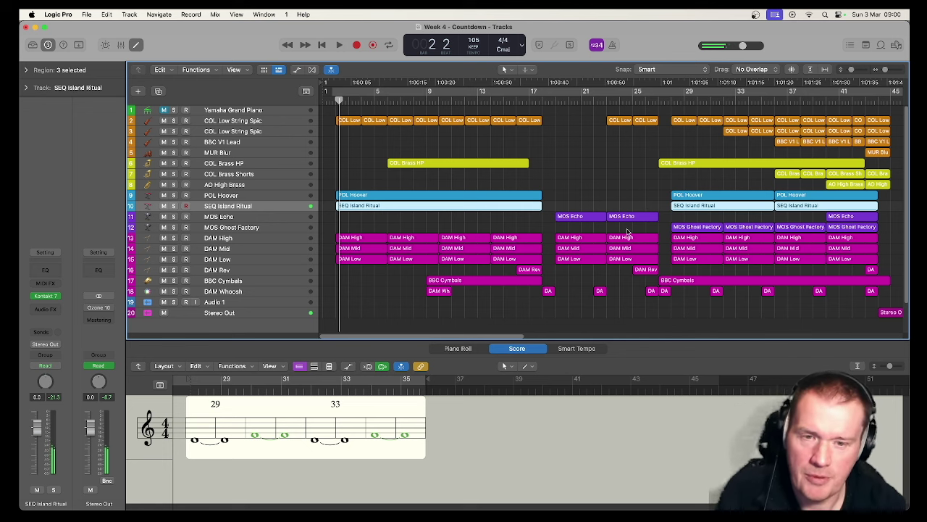
{"action": "double_click", "coordinate": [678, 209]}
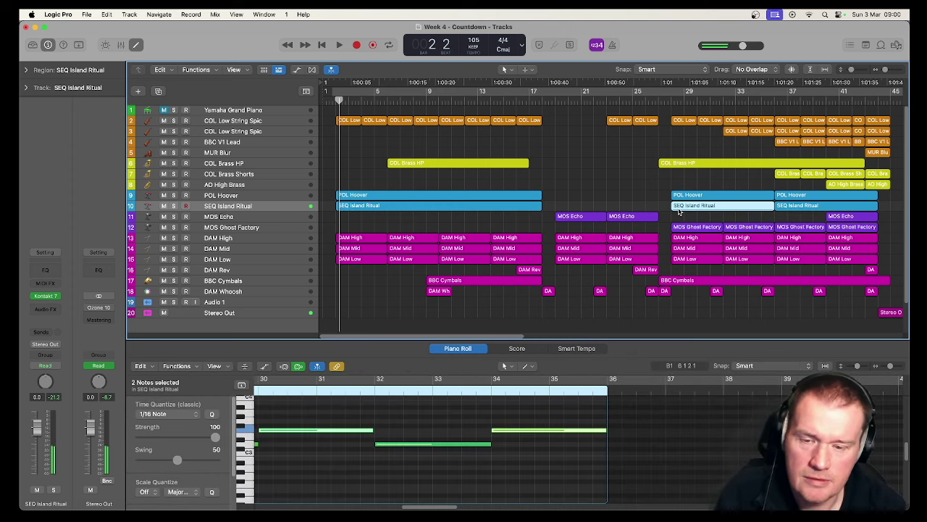
{"action": "left_click", "coordinate": [517, 351]}
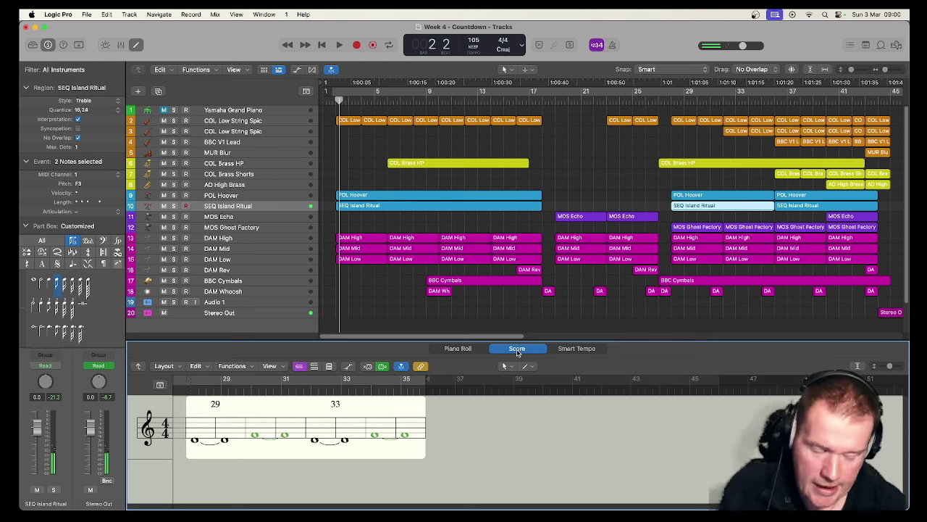
{"action": "left_click", "coordinate": [783, 207]}
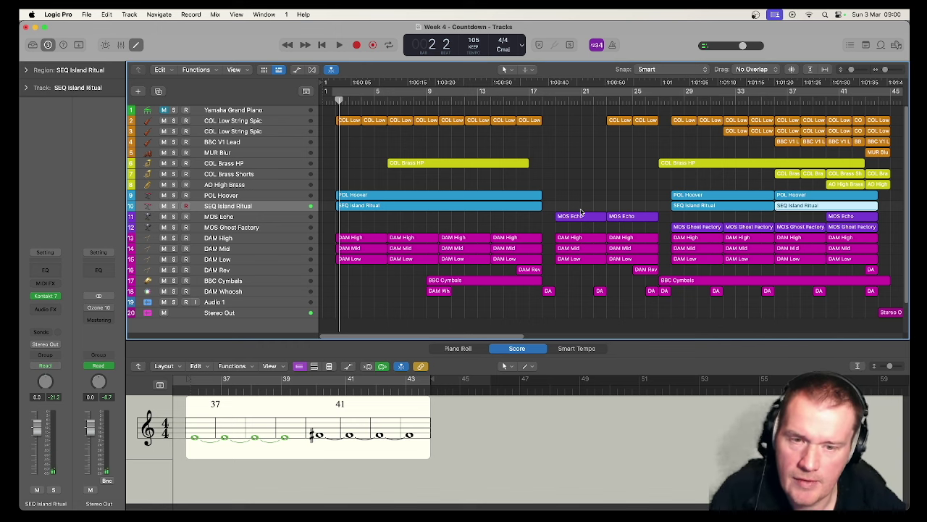
{"action": "left_click_drag", "start_coordinate": [585, 212], "coordinate": [613, 219]}
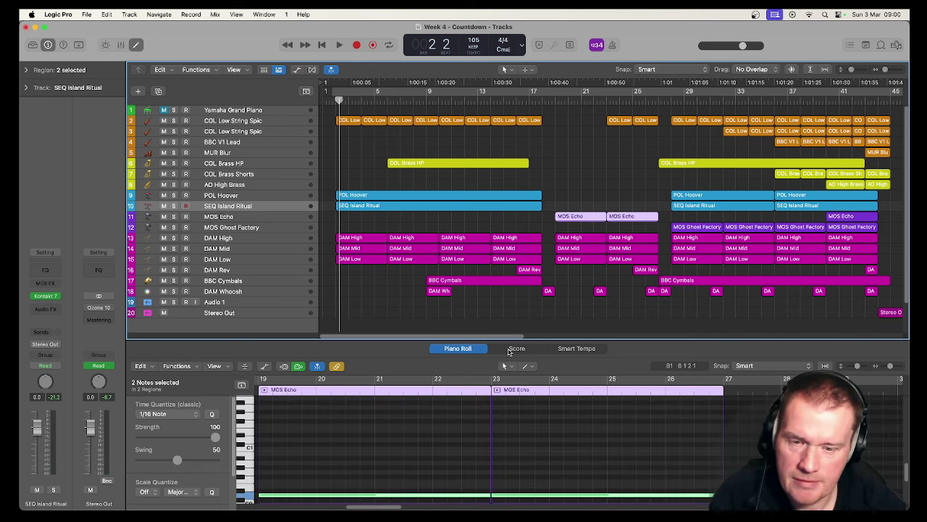
Show the MOS Echo regions as score and start playback from bar 19.
{"action": "left_click", "coordinate": [510, 349]}
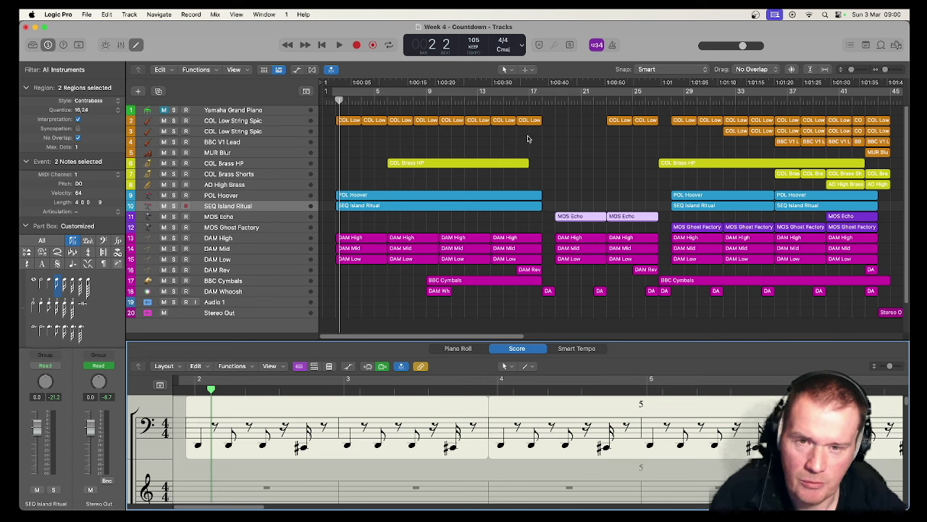
{"action": "left_click", "coordinate": [577, 198]}
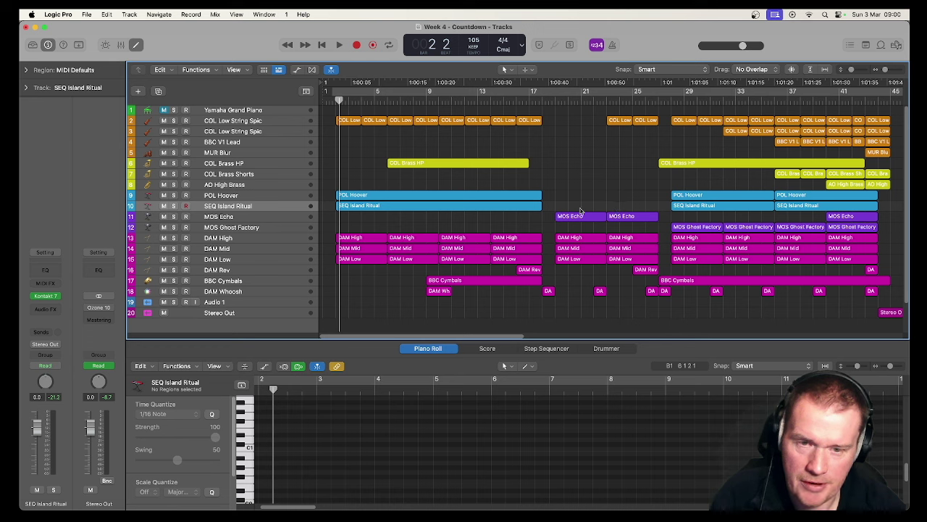
{"action": "left_click", "coordinate": [268, 218]}
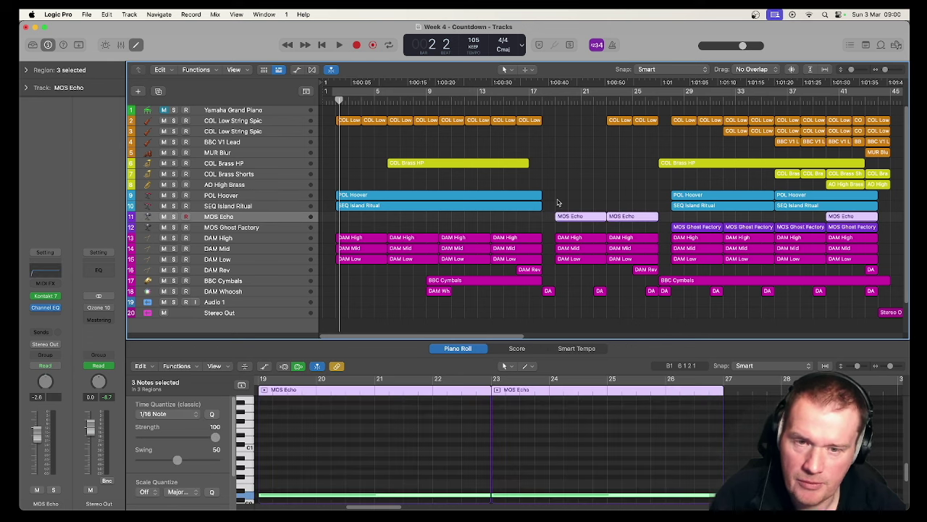
{"action": "left_click", "coordinate": [553, 102]}
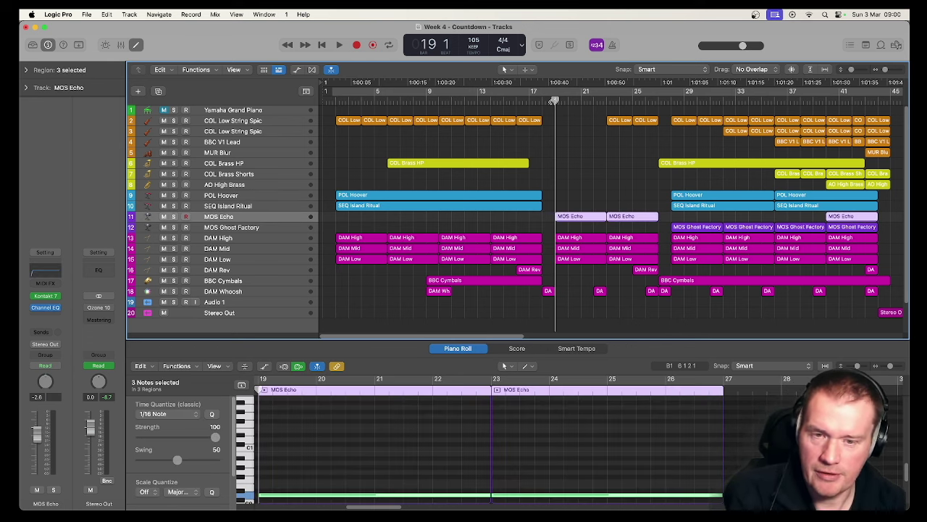
{"action": "key", "text": "space"}
Solo the MOS Echo and MOS Ghost Factory tracks and audition them from bar 28.
{"action": "key", "text": "space"}
{"action": "left_click", "coordinate": [174, 217]}
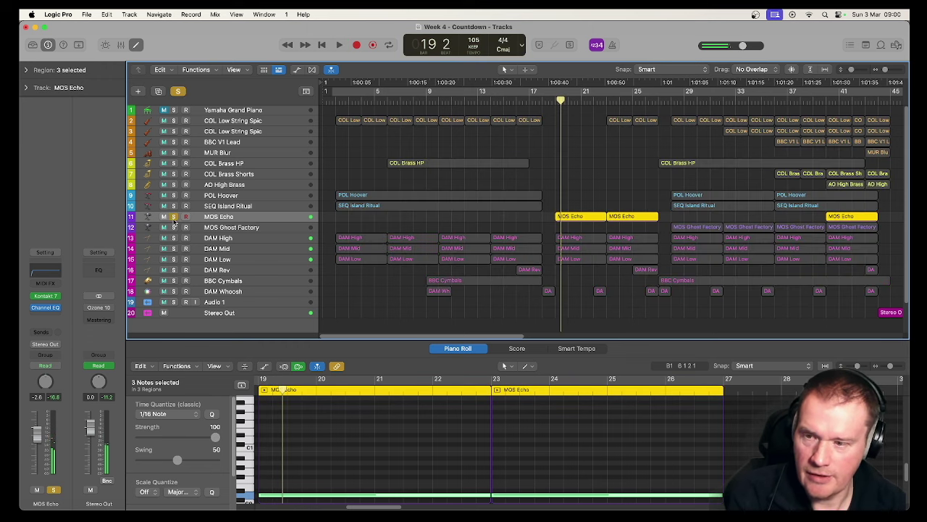
{"action": "key", "text": "space"}
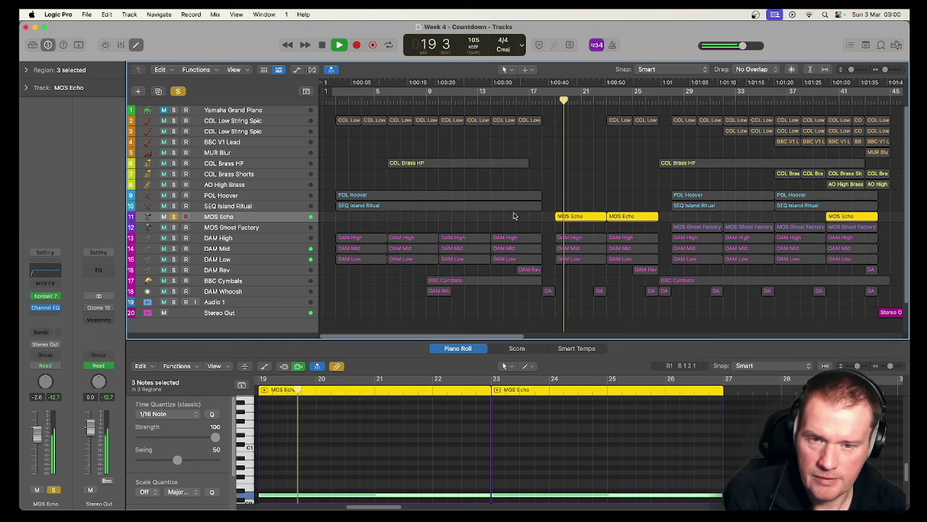
{"action": "left_click", "coordinate": [174, 227]}
{"action": "left_click", "coordinate": [670, 101]}
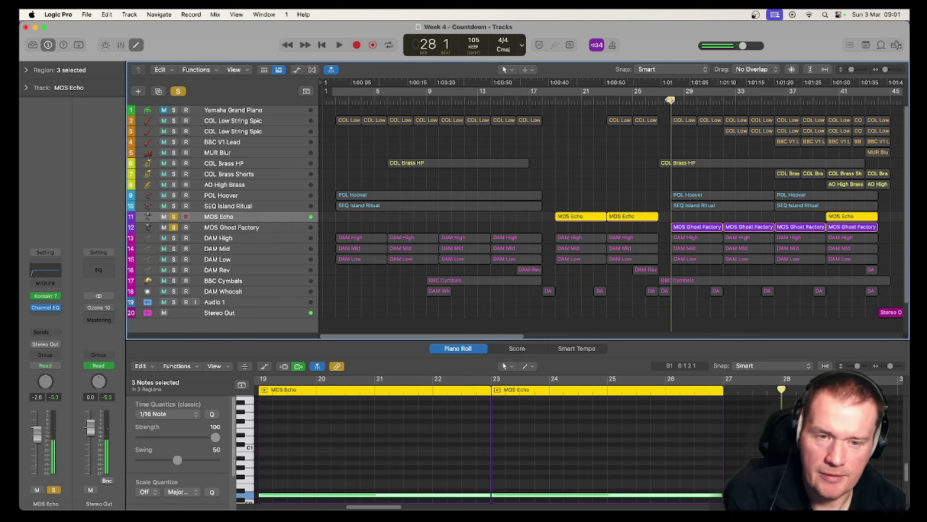
{"action": "key", "text": "space"}
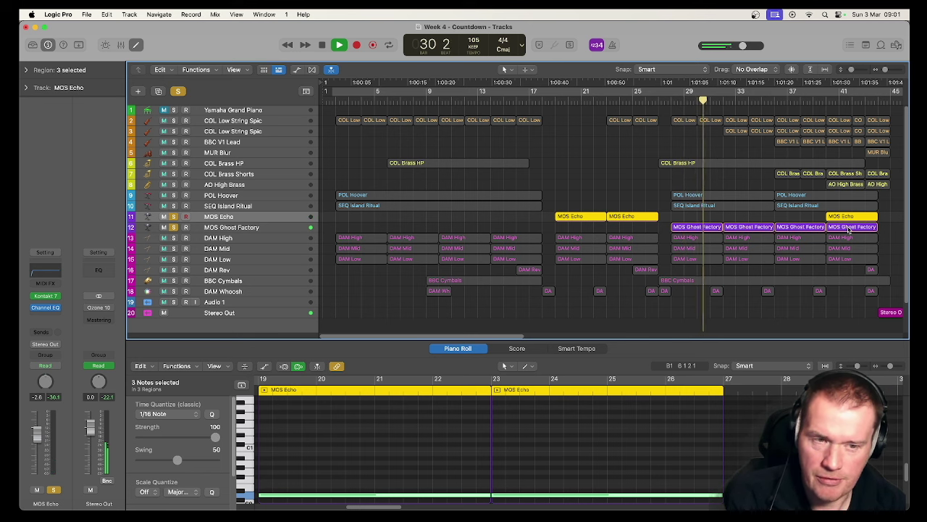
{"action": "key", "text": "space"}
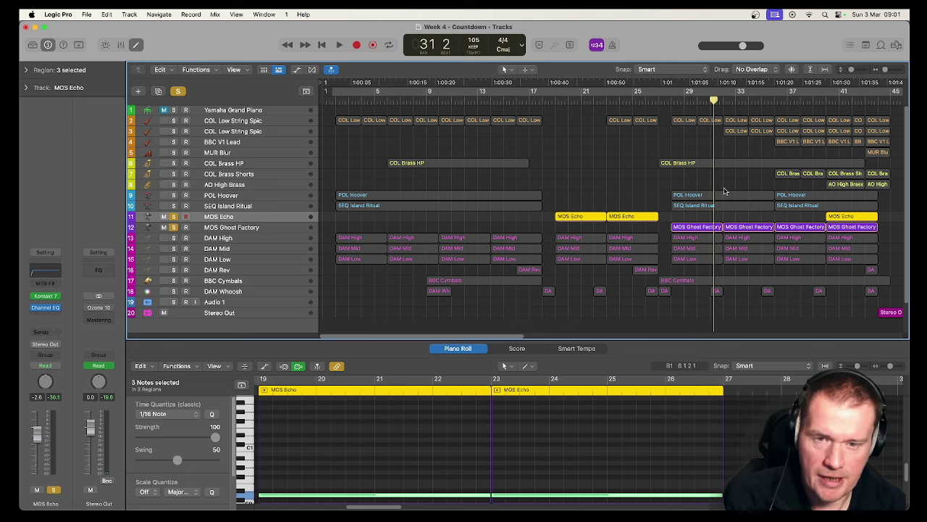
Return the playhead to bar 18 and unsolo both MOS tracks.
{"action": "left_click", "coordinate": [542, 100]}
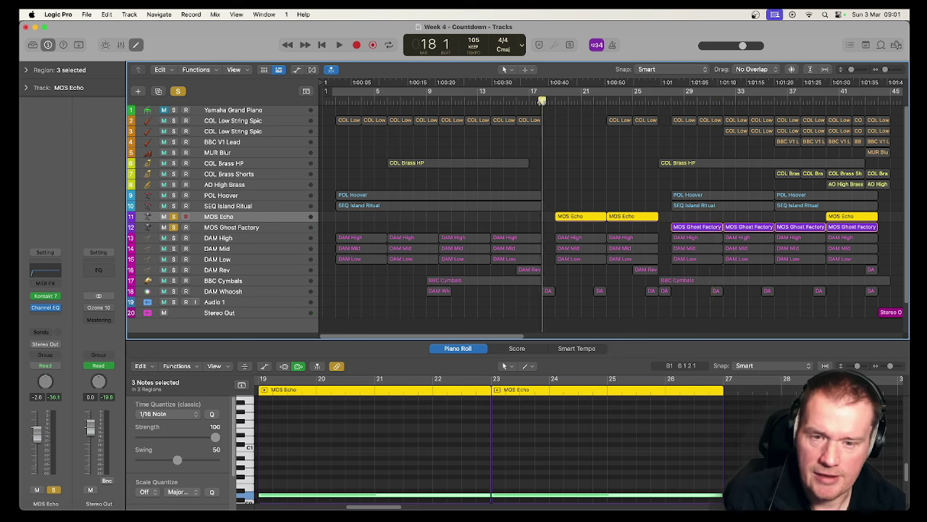
{"action": "left_click", "coordinate": [174, 227]}
{"action": "key", "text": "s"}
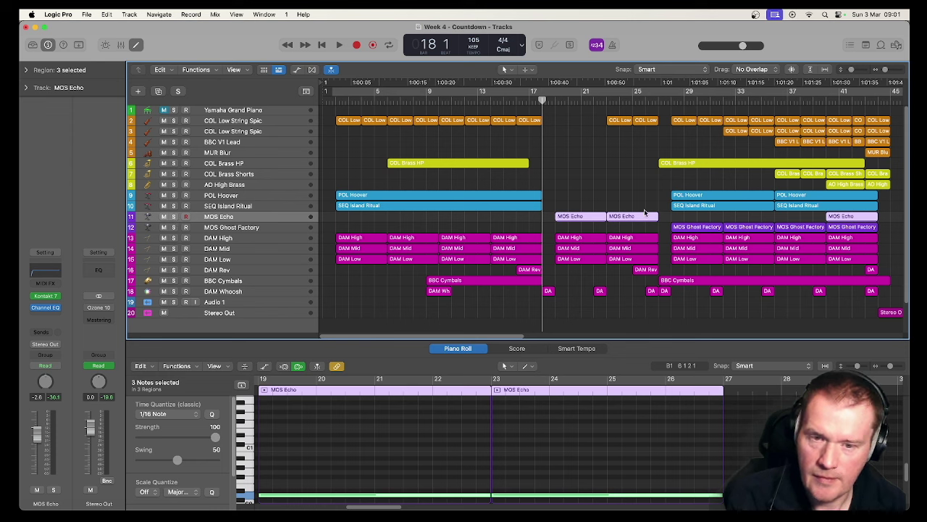
Audition DAM High's long C4 note in the Piano Roll, then show the DAM Mid notes.
{"action": "left_click", "coordinate": [221, 239]}
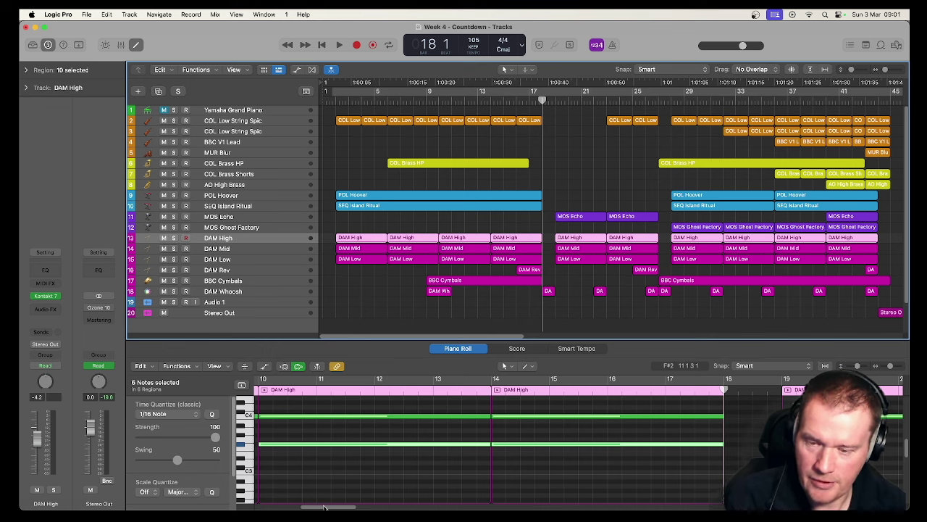
{"action": "left_click_drag", "start_coordinate": [324, 506], "coordinate": [294, 507]}
{"action": "left_click", "coordinate": [337, 441]}
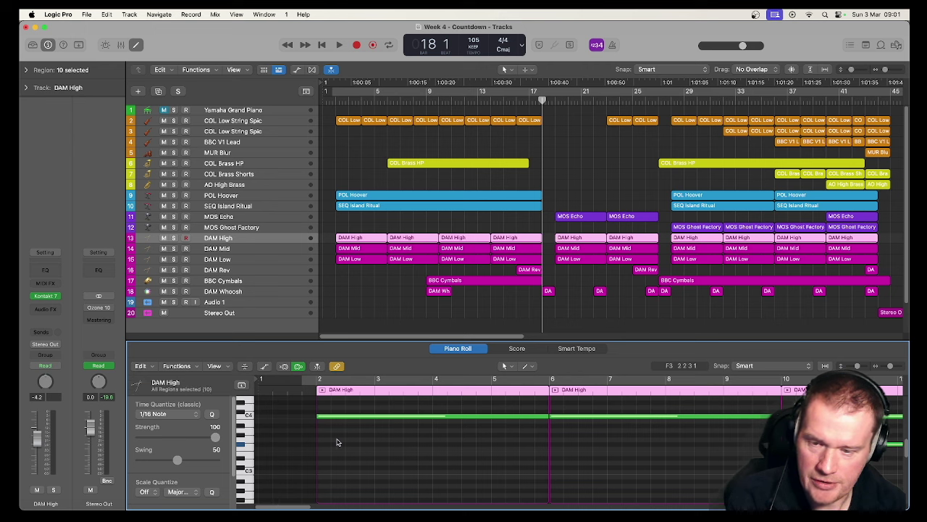
{"action": "left_click_drag", "start_coordinate": [337, 442], "coordinate": [338, 404]}
{"action": "left_click", "coordinate": [335, 404]}
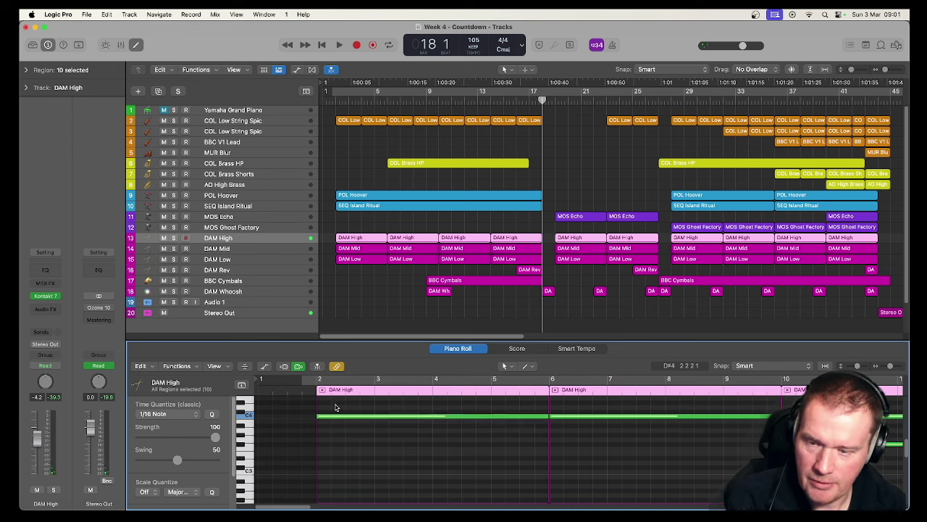
{"action": "left_click", "coordinate": [336, 416]}
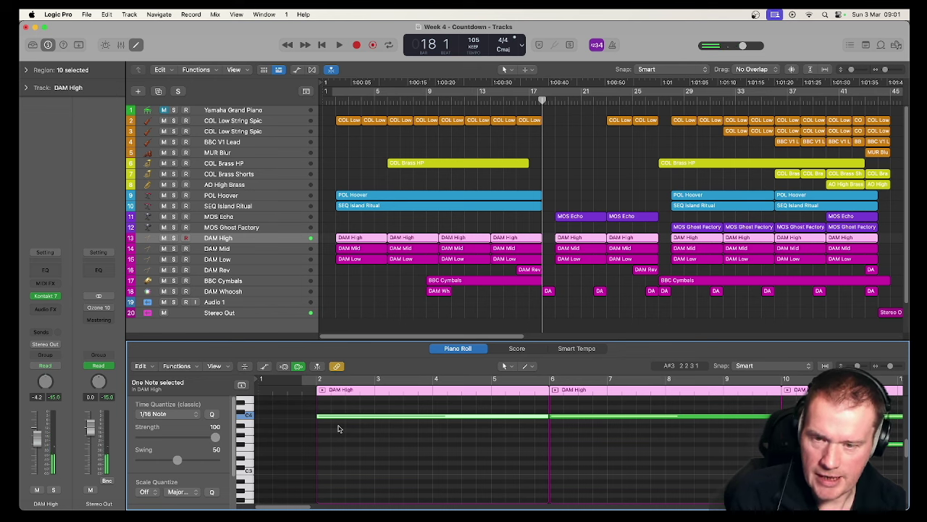
{"action": "left_click", "coordinate": [272, 251]}
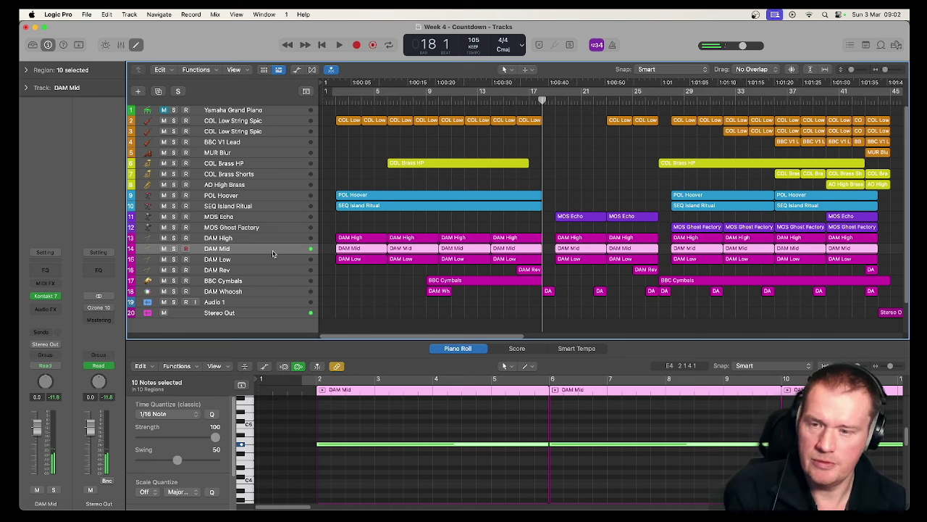
Show the DAM Low regions' notes in the Piano Roll and move the playhead back to bar 16.
{"action": "left_click", "coordinate": [268, 258]}
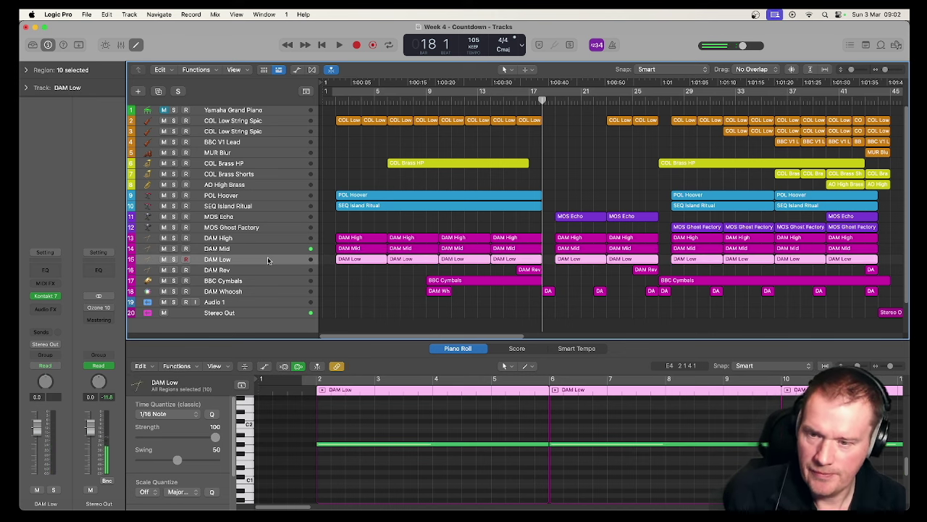
{"action": "left_click", "coordinate": [531, 82]}
{"action": "left_click", "coordinate": [522, 82]}
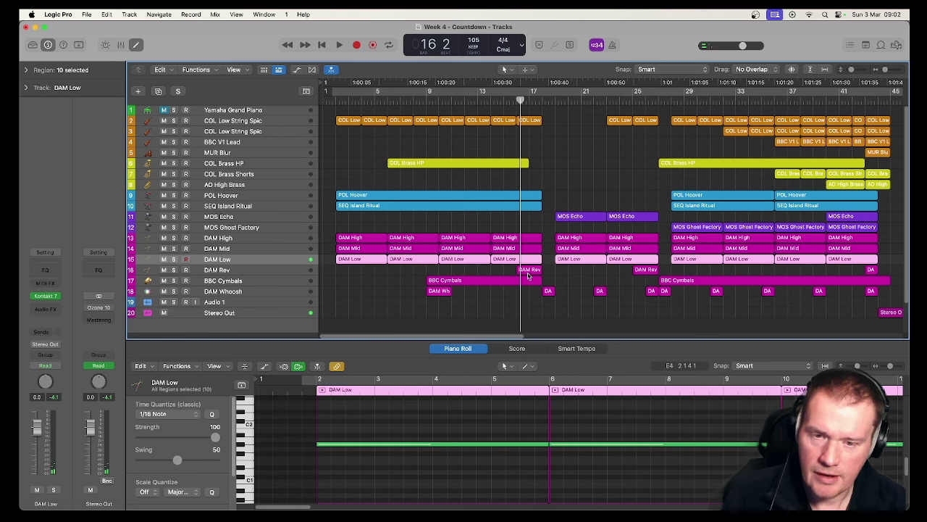
Select the DAM Rev region and briefly play with the BBC Cymbals soloed.
{"action": "left_click", "coordinate": [529, 272]}
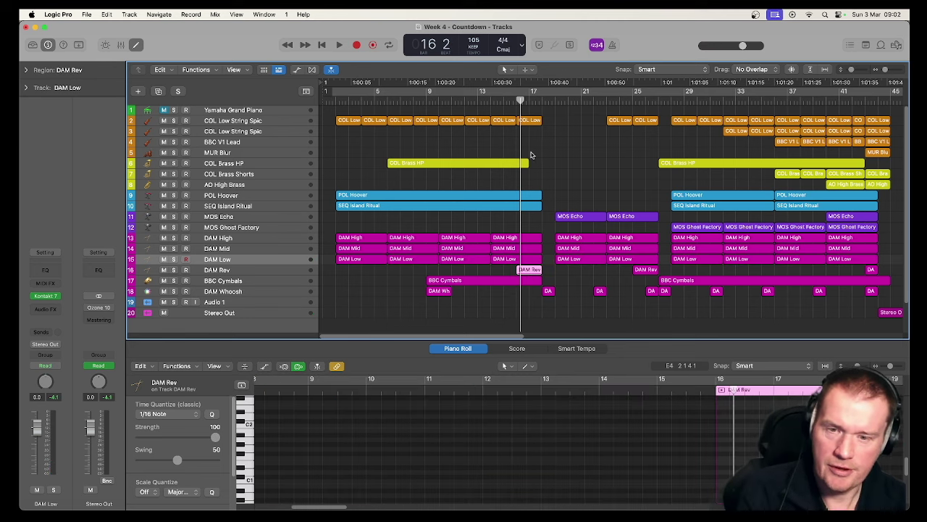
{"action": "left_click", "coordinate": [174, 281]}
{"action": "key", "text": "space"}
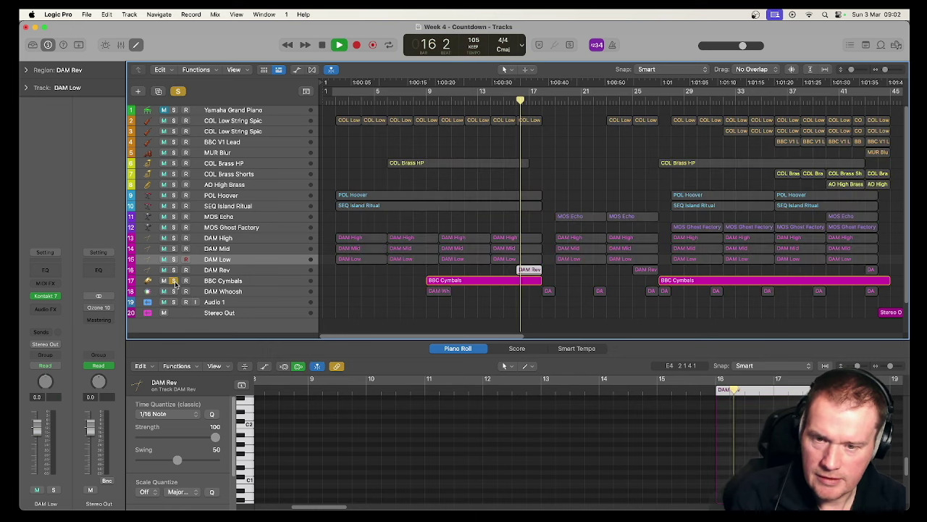
{"action": "key", "text": "space"}
{"action": "left_click", "coordinate": [174, 280]}
Solo DAM Rev to hear its reverse swell, then release the solo.
{"action": "left_click", "coordinate": [174, 270]}
{"action": "key", "text": "space"}
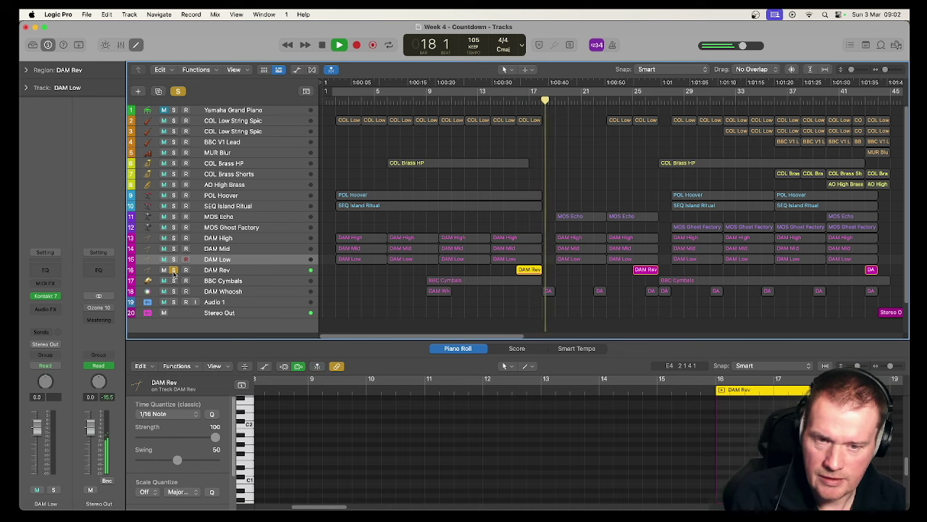
{"action": "key", "text": "space"}
{"action": "left_click", "coordinate": [174, 271]}
Solo the BBC Cymbals, play, and show the first cymbal region's two held notes.
{"action": "left_click", "coordinate": [173, 280]}
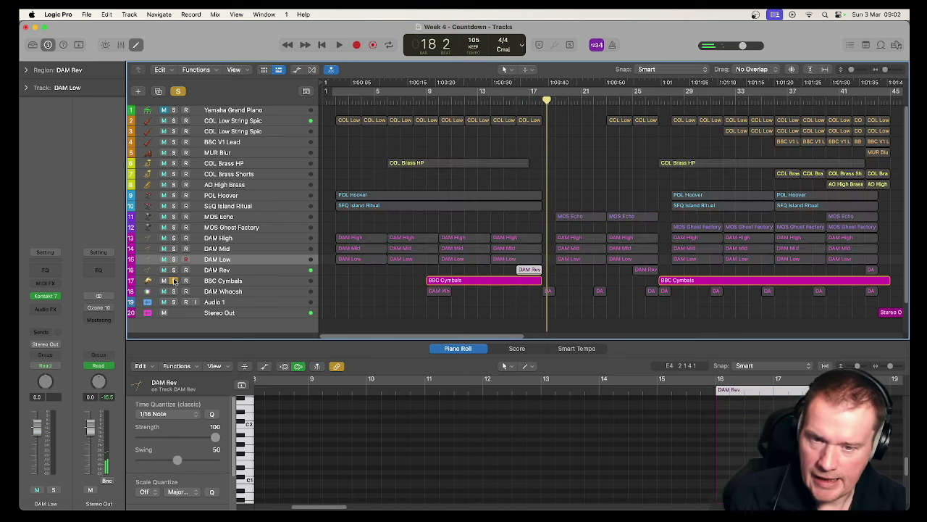
{"action": "key", "text": "space"}
{"action": "left_click", "coordinate": [530, 281]}
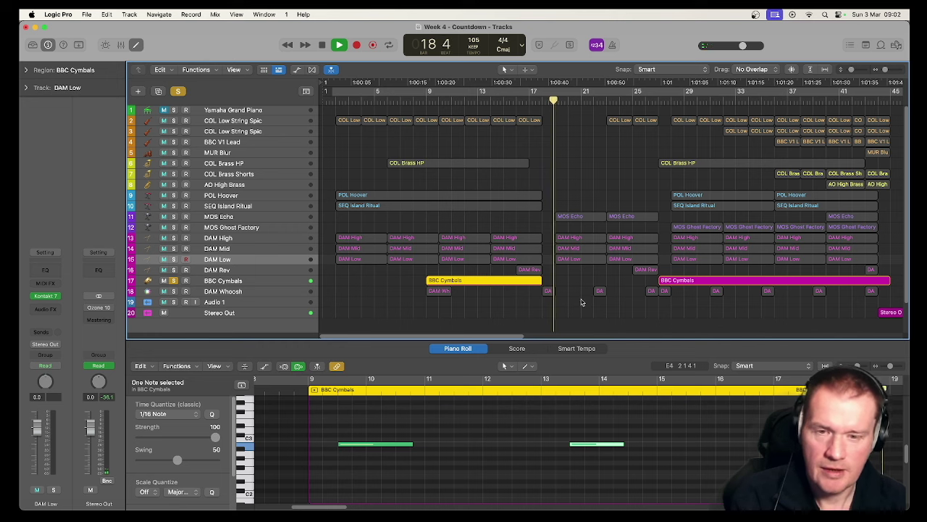
Show the second BBC Cymbals region's notes, play from bars 38 and 43, then unsolo the cymbals.
{"action": "left_click", "coordinate": [797, 280]}
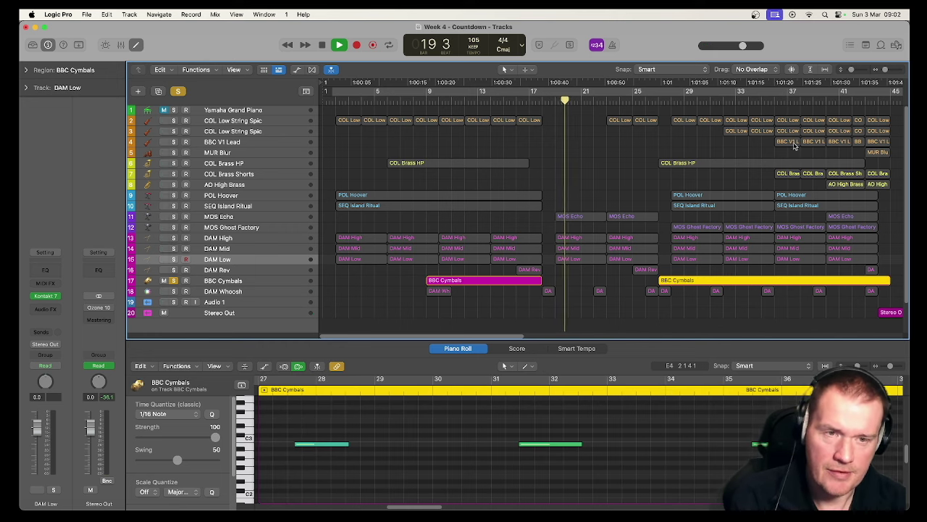
{"action": "left_click", "coordinate": [802, 99]}
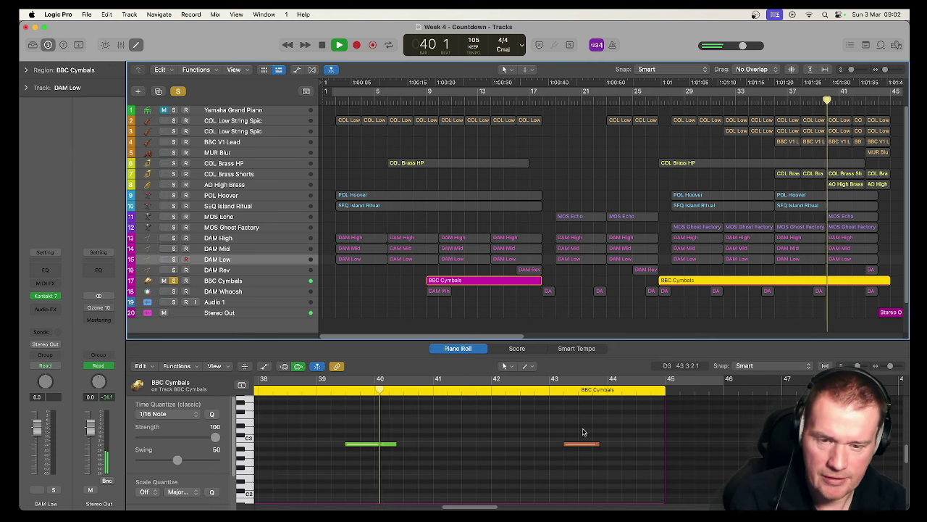
{"action": "left_click", "coordinate": [863, 100]}
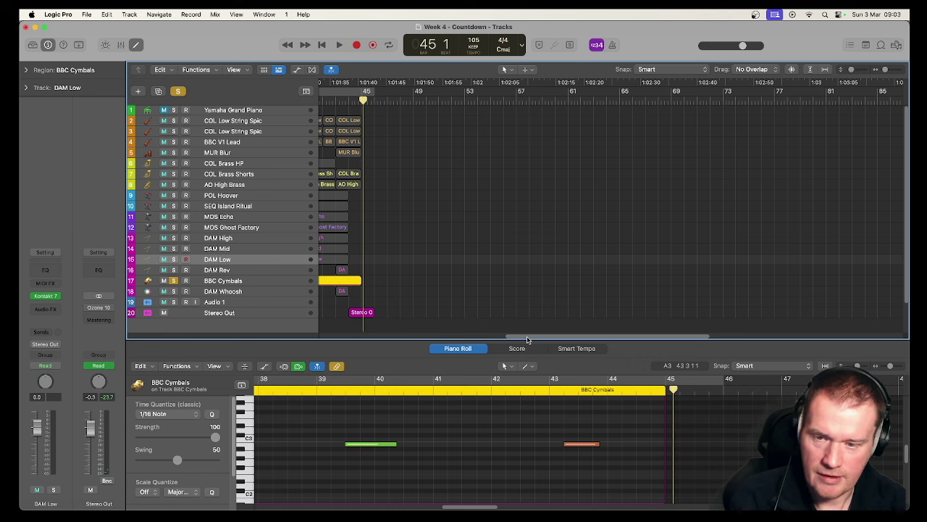
{"action": "left_click_drag", "start_coordinate": [527, 340], "coordinate": [339, 340]}
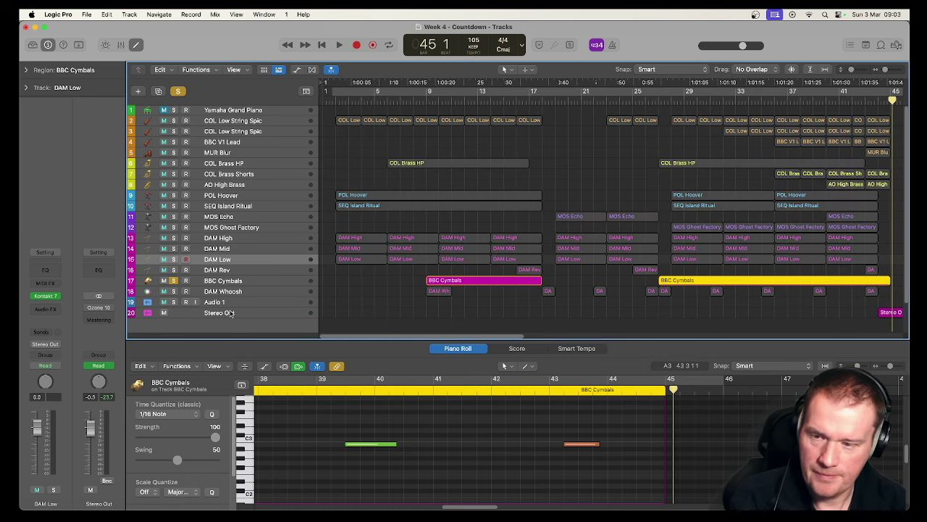
{"action": "left_click", "coordinate": [174, 281]}
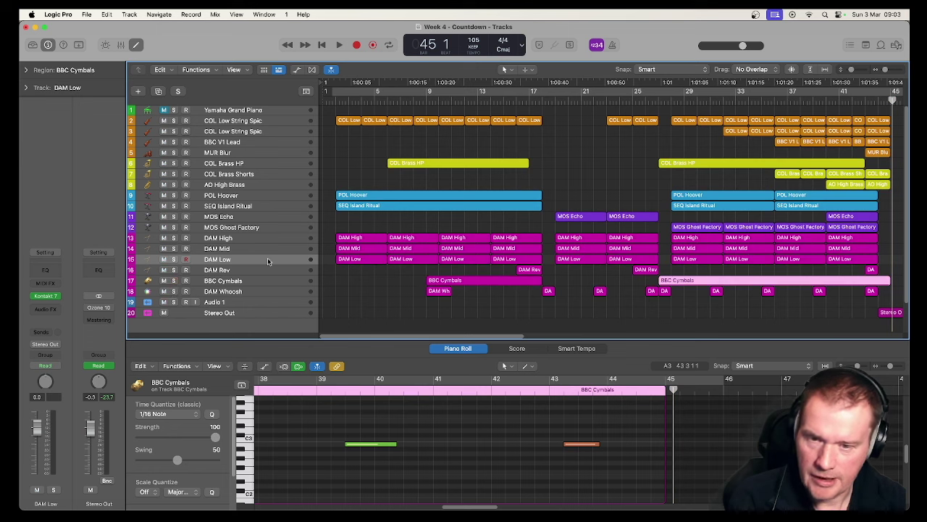
Play the soloed DAM Whoosh from bar 8, viewing its single note, then unsolo the track.
{"action": "left_click", "coordinate": [419, 100]}
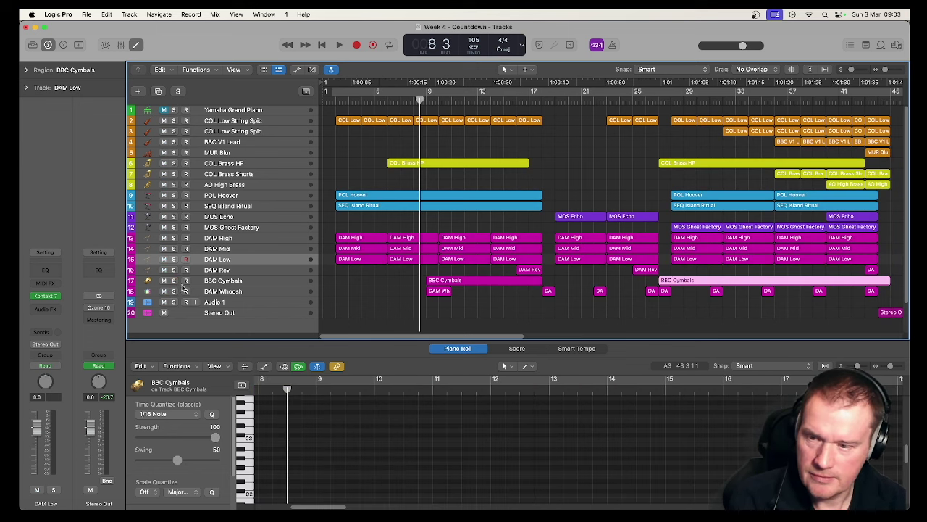
{"action": "left_click", "coordinate": [175, 291]}
{"action": "key", "text": "space"}
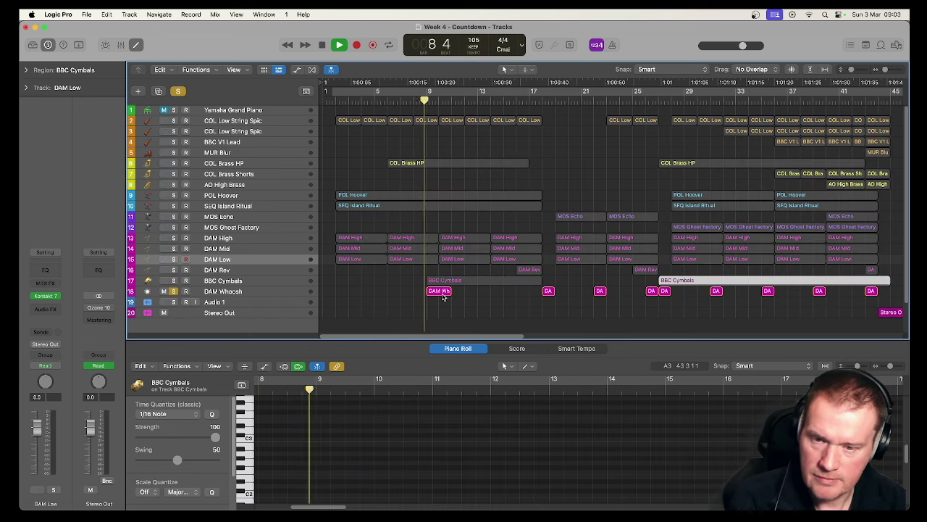
{"action": "left_click", "coordinate": [443, 293]}
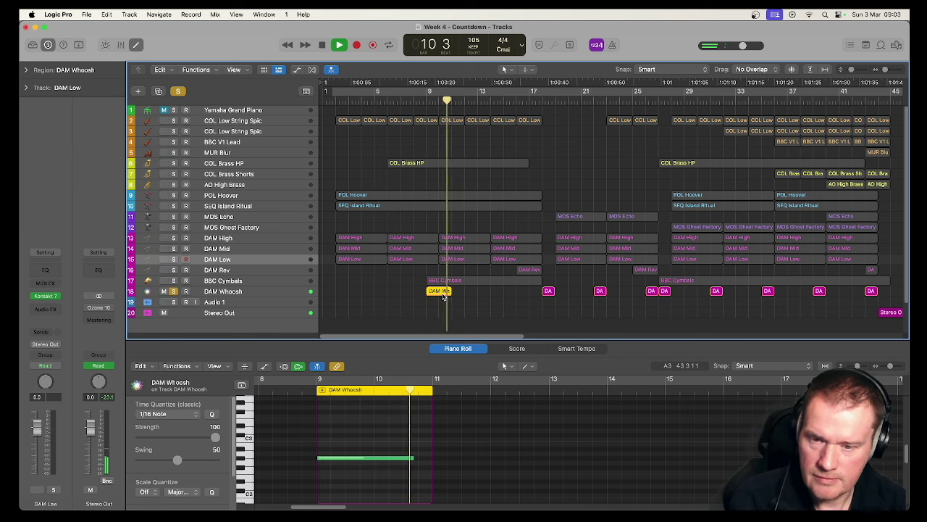
{"action": "key", "text": "space"}
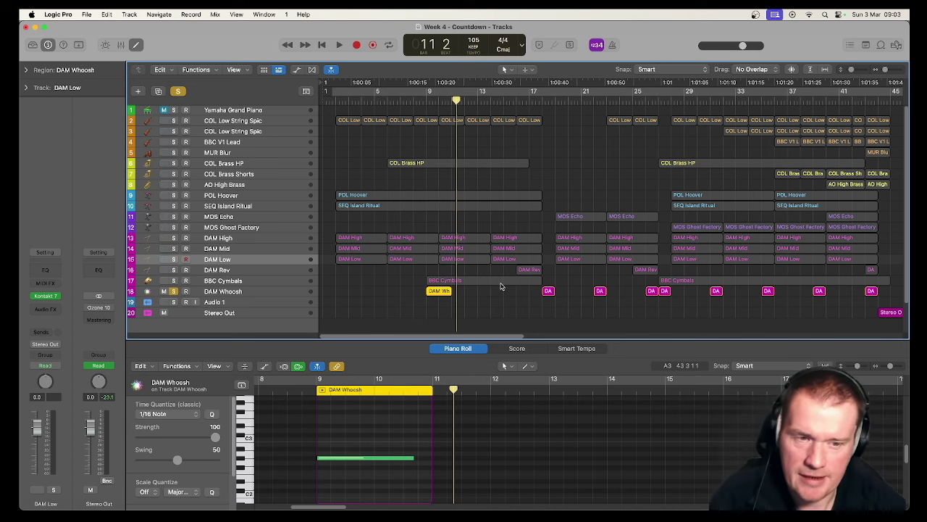
{"action": "left_click", "coordinate": [174, 291]}
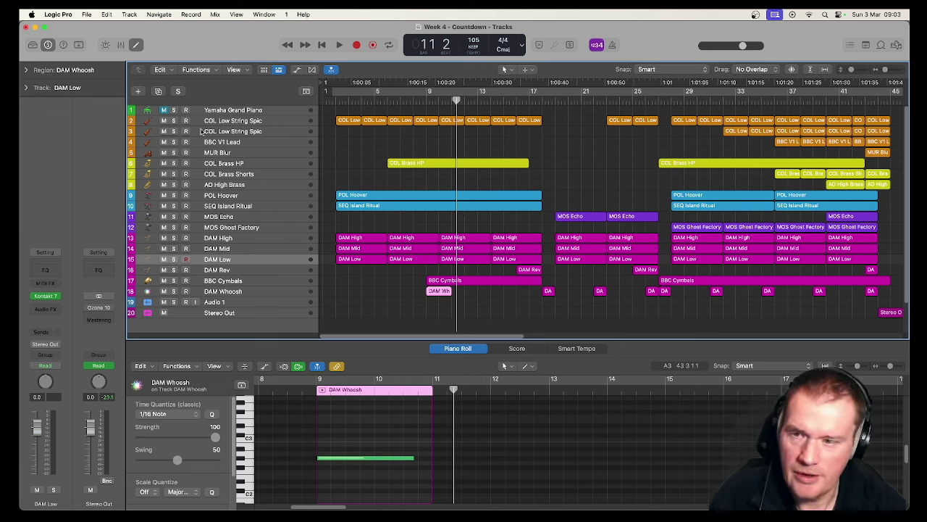
Select the first COL Brass HP region and audition the brass soloed from bar 6.
{"action": "left_click", "coordinate": [258, 121]}
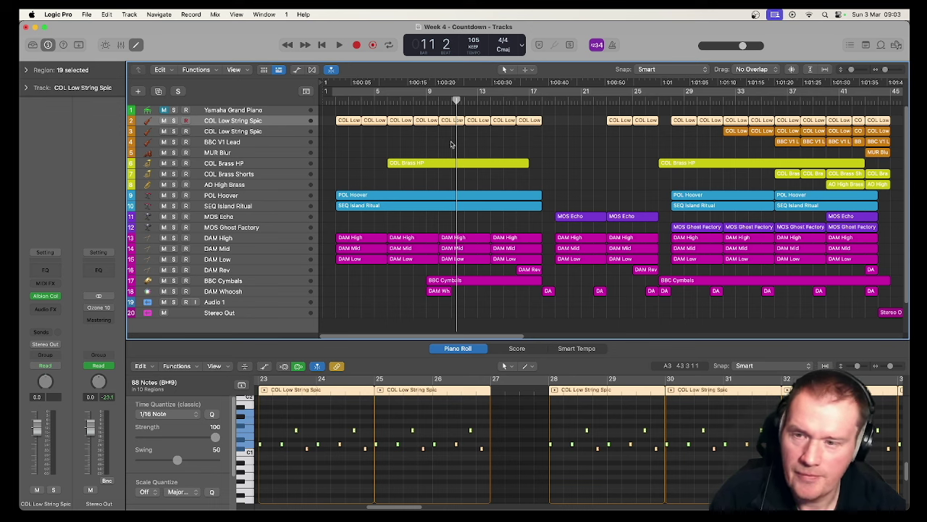
{"action": "left_click", "coordinate": [293, 164]}
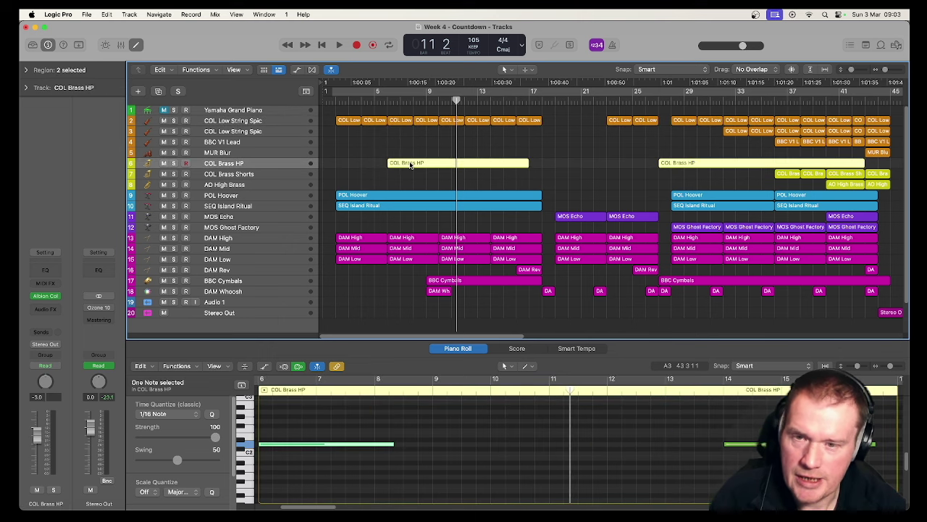
{"action": "left_click", "coordinate": [386, 101]}
{"action": "left_click", "coordinate": [435, 160]}
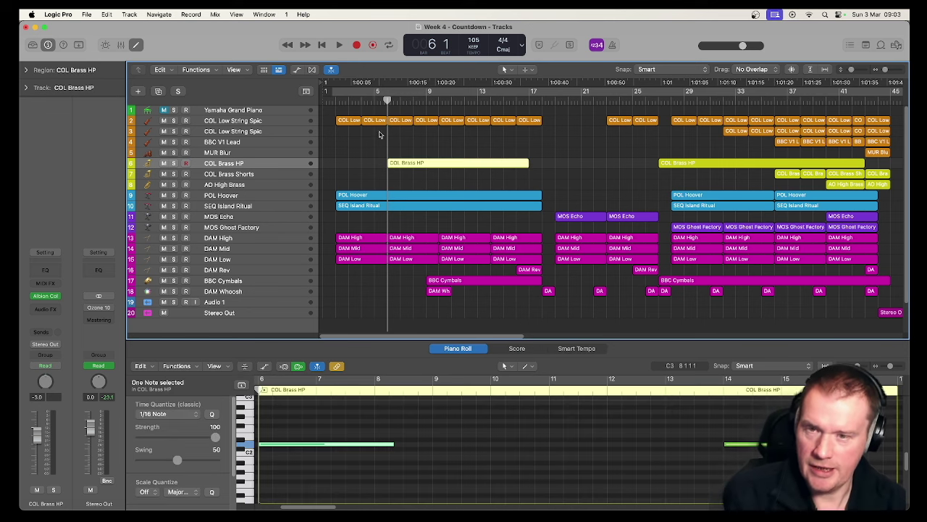
{"action": "key", "text": "space"}
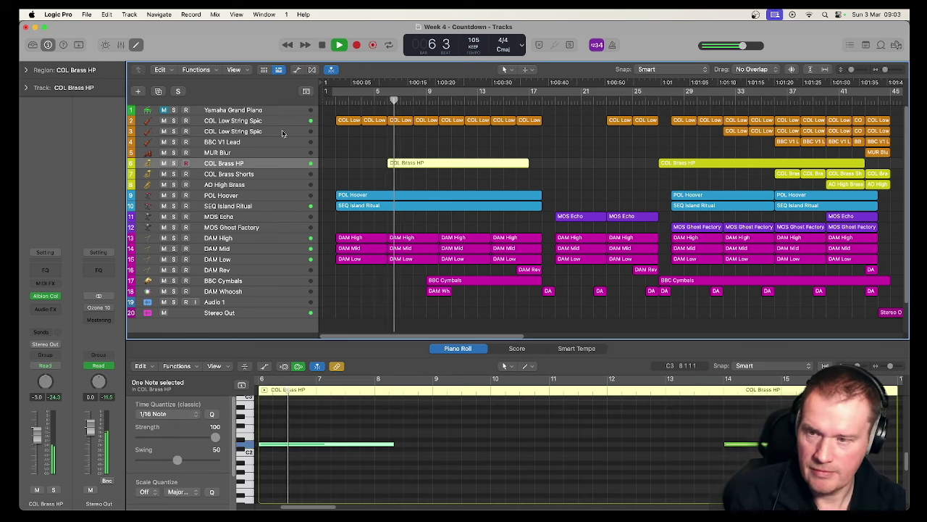
{"action": "left_click", "coordinate": [174, 163]}
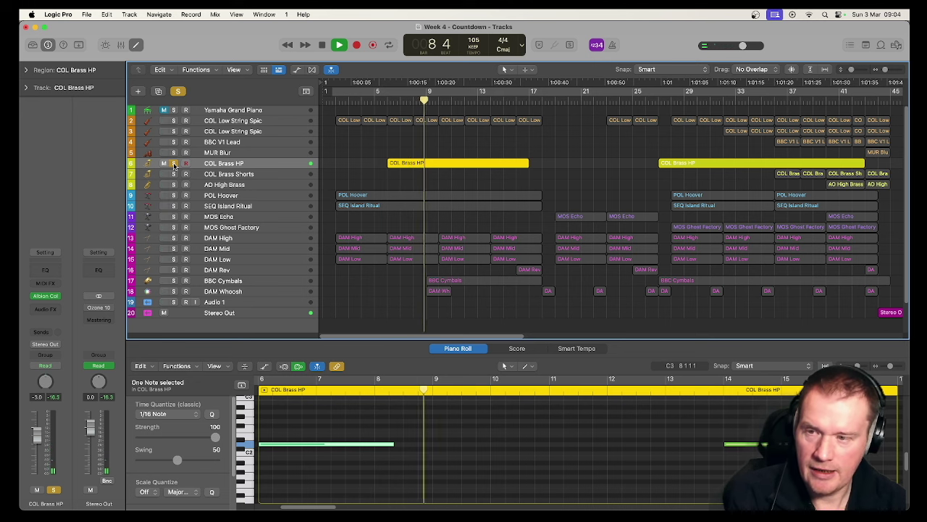
{"action": "key", "text": "space"}
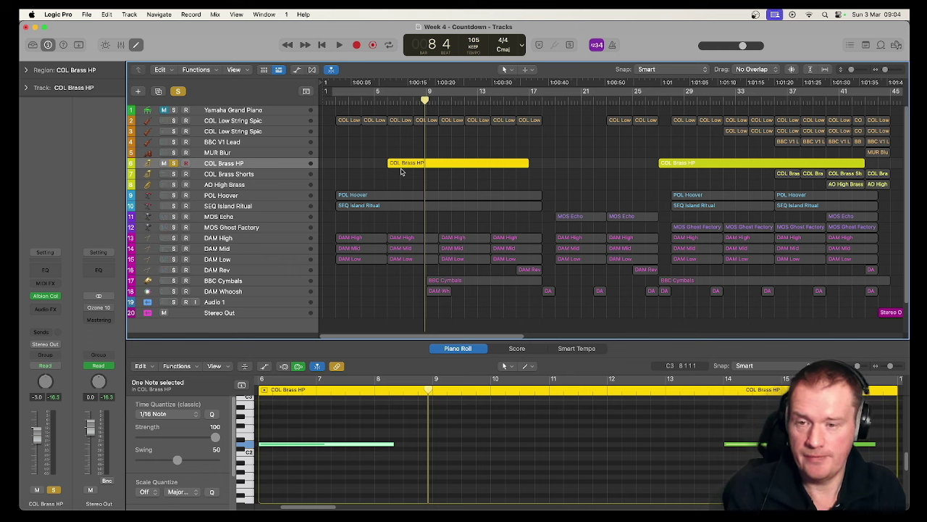
Unsolo COL Brass HP and deselect its region in the Tracks area.
{"action": "key", "text": "s"}
{"action": "left_click", "coordinate": [370, 154]}
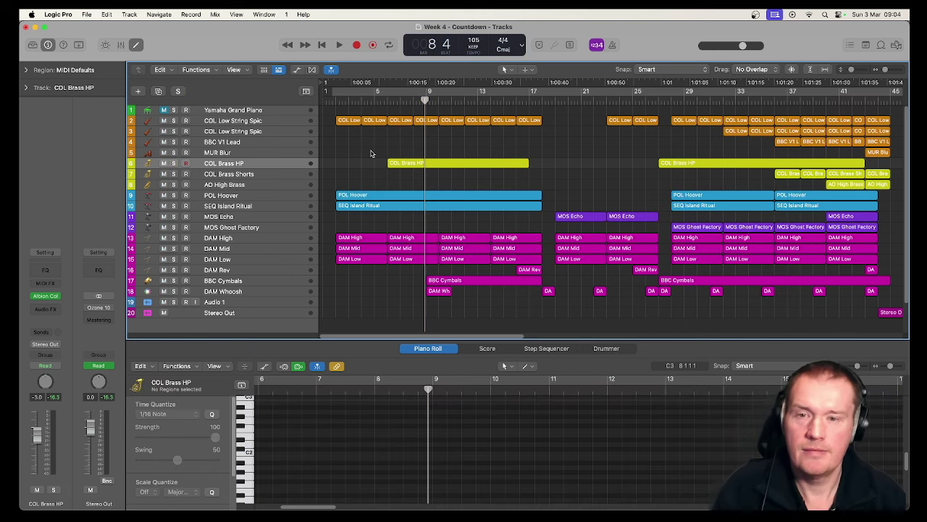